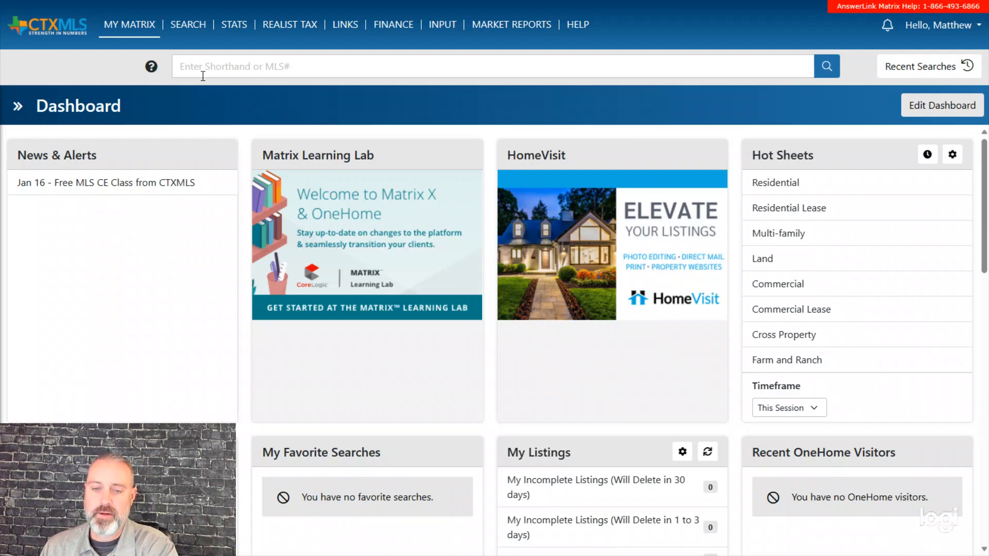
Start a new Cross Property CMA from the saved CMAs and assign the first listed contact to it
{"action": "left_click", "coordinate": [127, 26]}
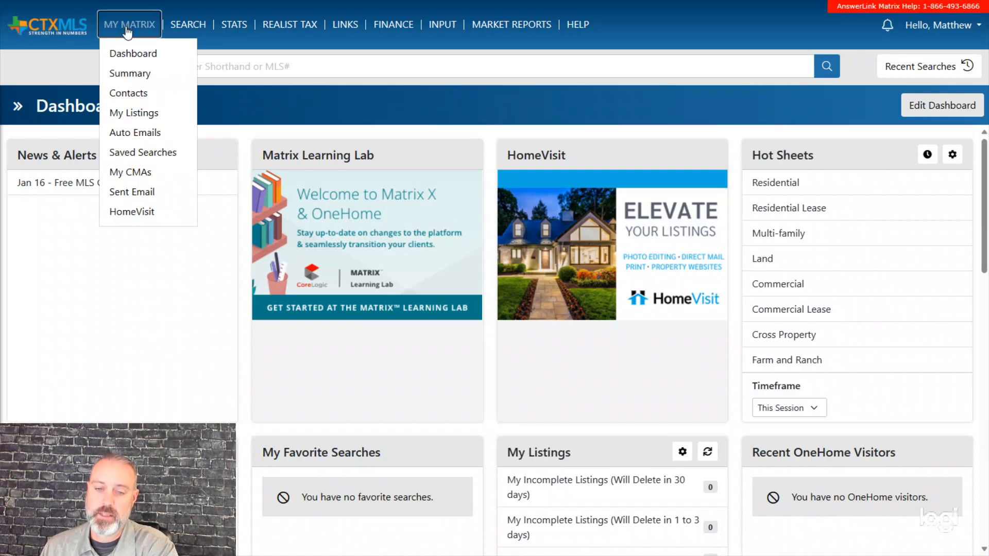
{"action": "left_click", "coordinate": [136, 172]}
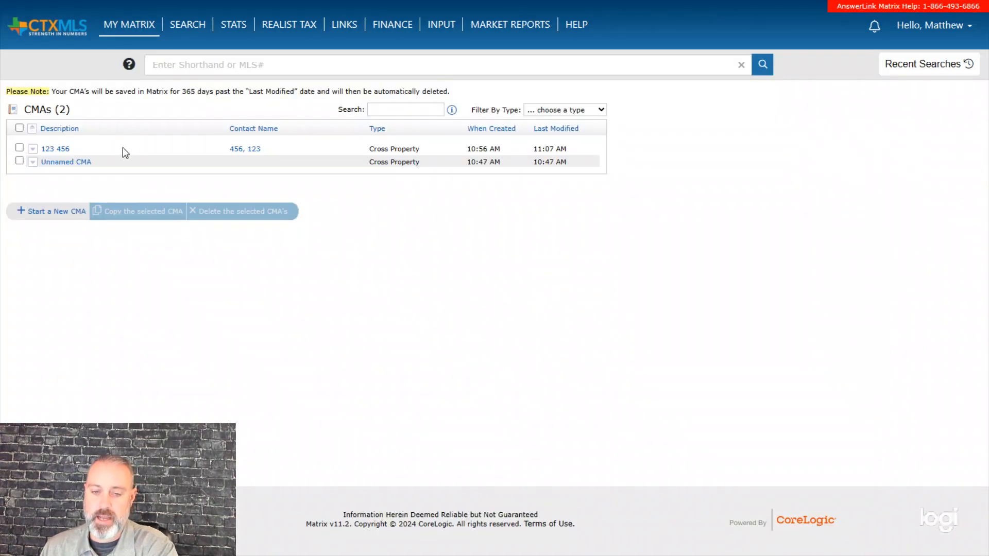
{"action": "left_click", "coordinate": [51, 218]}
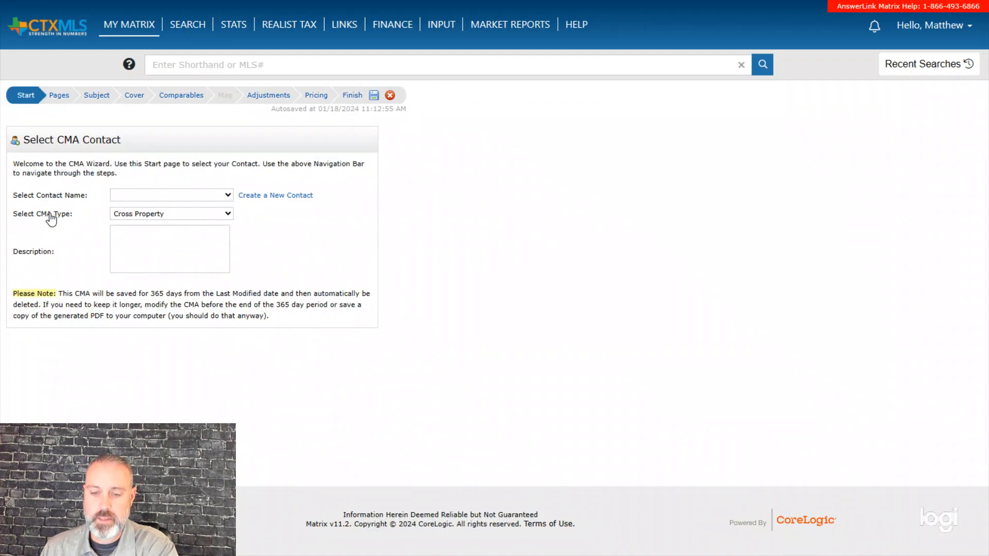
{"action": "left_click", "coordinate": [228, 196]}
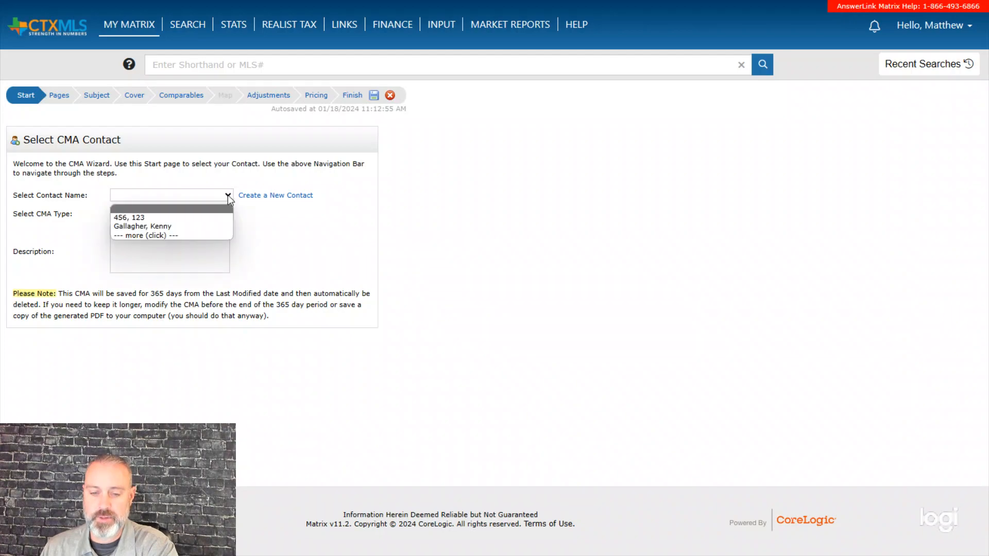
{"action": "left_click", "coordinate": [133, 218]}
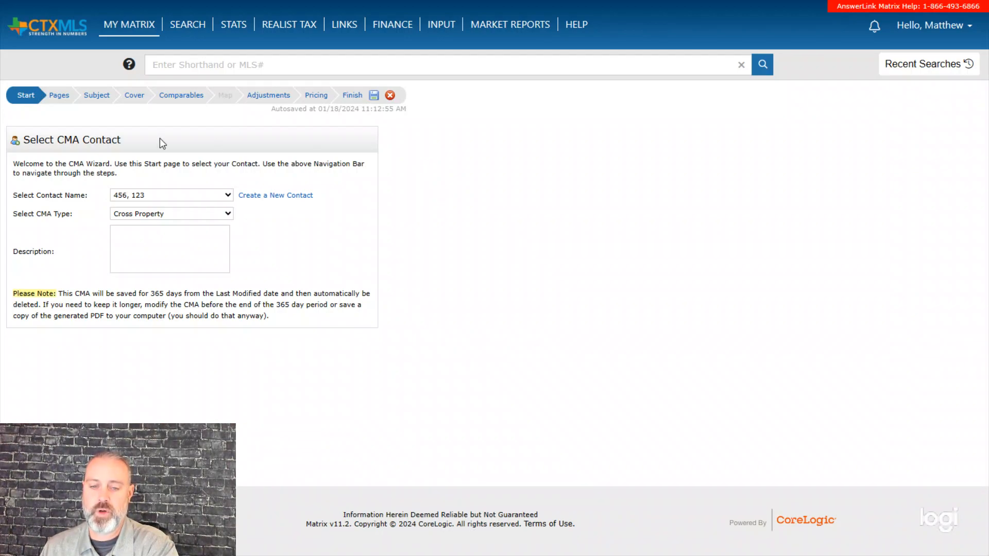
Examine the available Comparables and Static pages for the CMA report alongside the default selected pages
{"action": "left_click", "coordinate": [58, 98]}
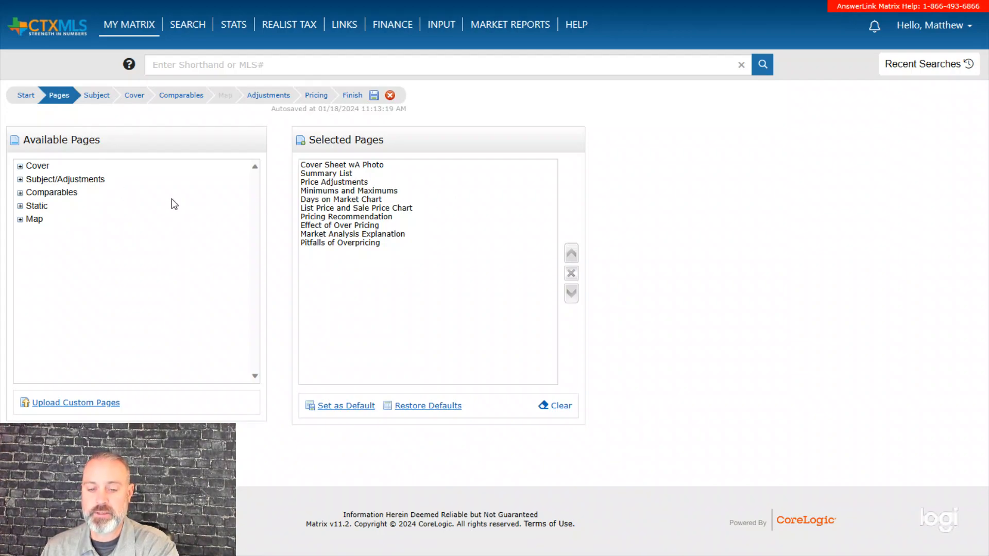
{"action": "left_click", "coordinate": [21, 194]}
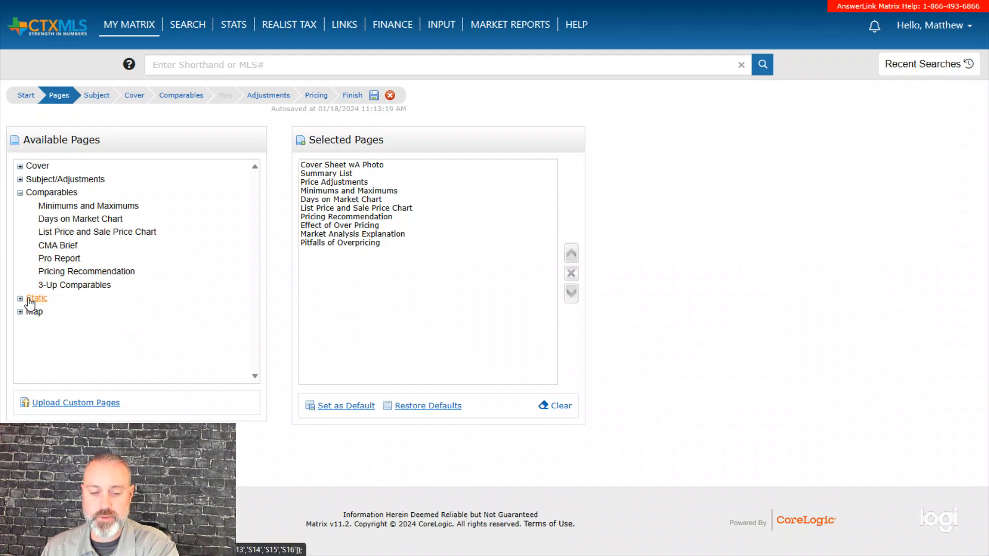
{"action": "left_click", "coordinate": [20, 299]}
{"action": "scroll", "coordinate": [139, 249], "scroll_direction": "down", "scroll_amount": 2}
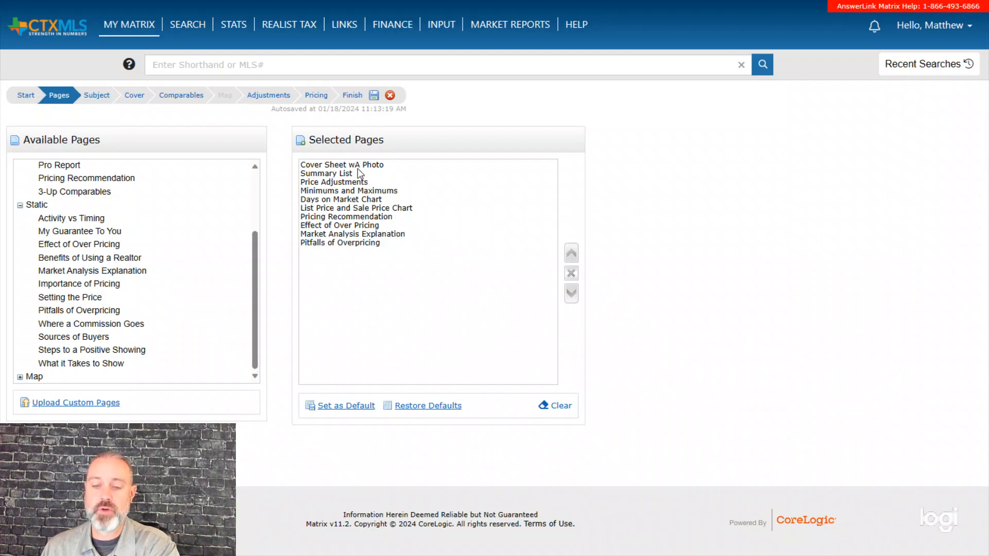
Auto-fill the CMA's subject property from Property ID 19165, choosing the Country View Circle record
{"action": "left_click", "coordinate": [99, 96]}
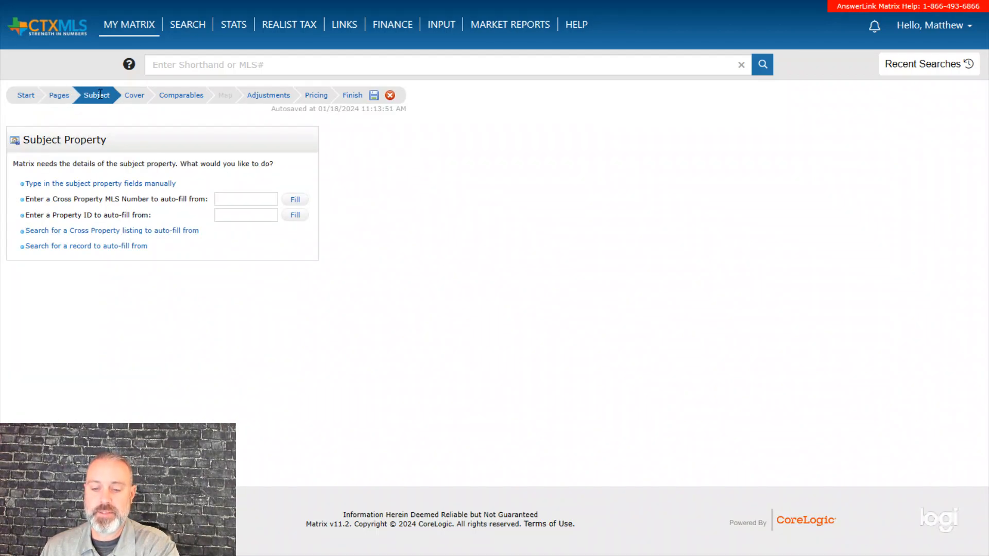
{"action": "left_click", "coordinate": [246, 216]}
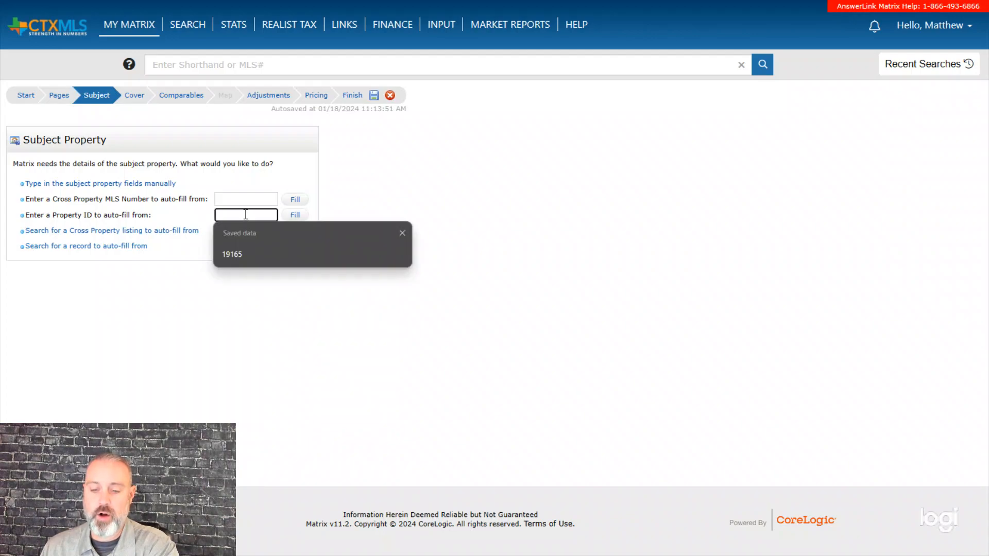
{"action": "left_click", "coordinate": [237, 254]}
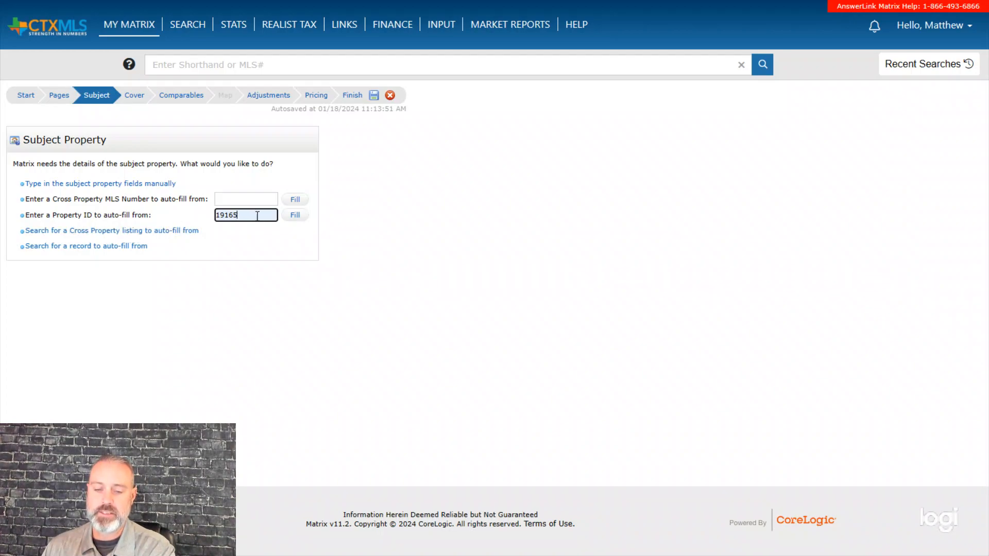
{"action": "left_click", "coordinate": [294, 216]}
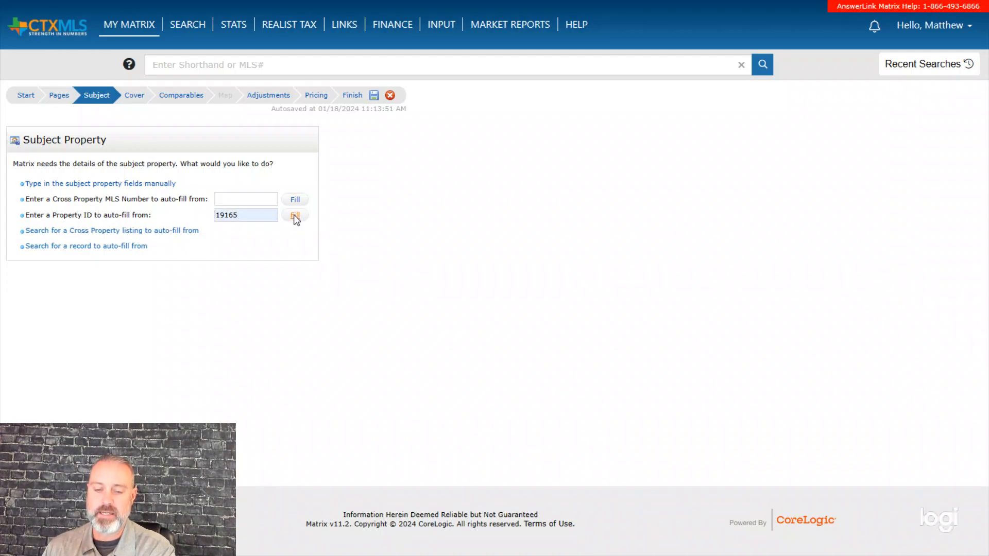
{"action": "scroll", "coordinate": [163, 232], "scroll_direction": "down", "scroll_amount": 2}
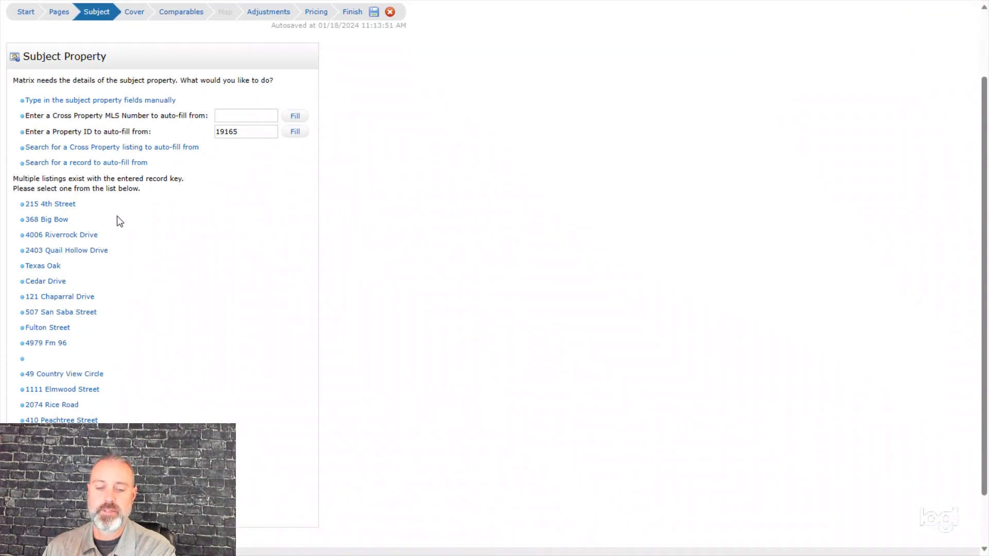
{"action": "left_click", "coordinate": [85, 380]}
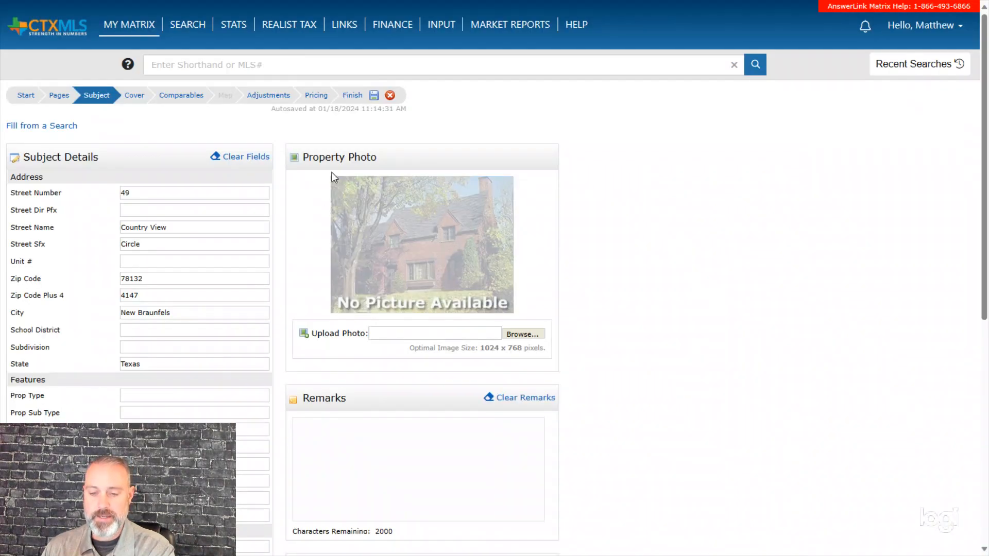
Complete the subject details with 4 total beds, 1 story, 1810 total square feet and .5 acreage
{"action": "scroll", "coordinate": [216, 156], "scroll_direction": "down", "scroll_amount": 3}
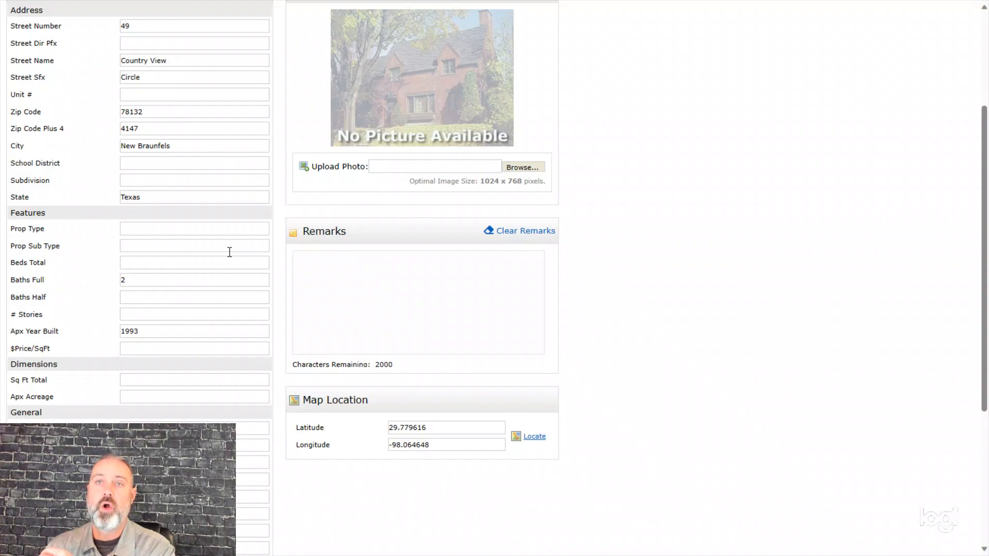
{"action": "left_click", "coordinate": [138, 263]}
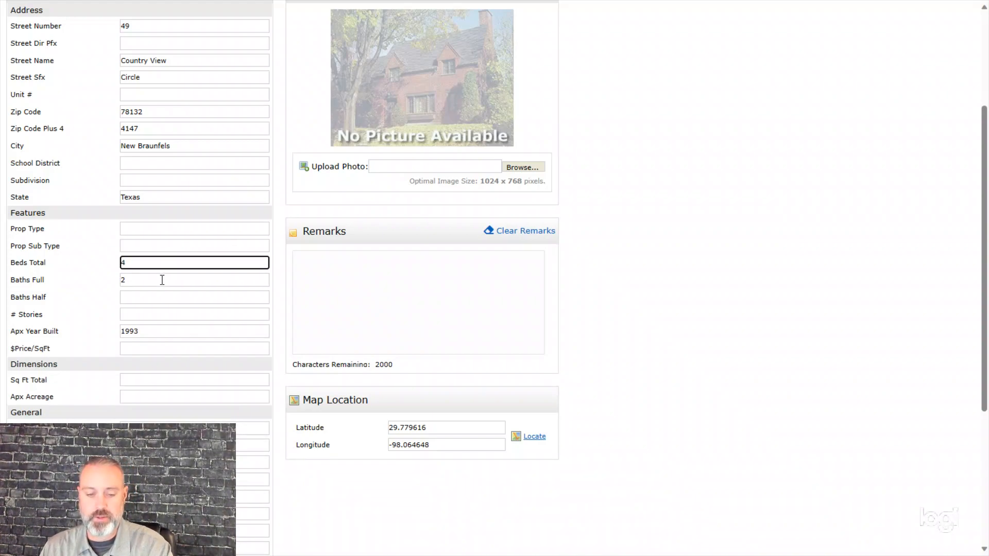
{"action": "left_click", "coordinate": [152, 314]}
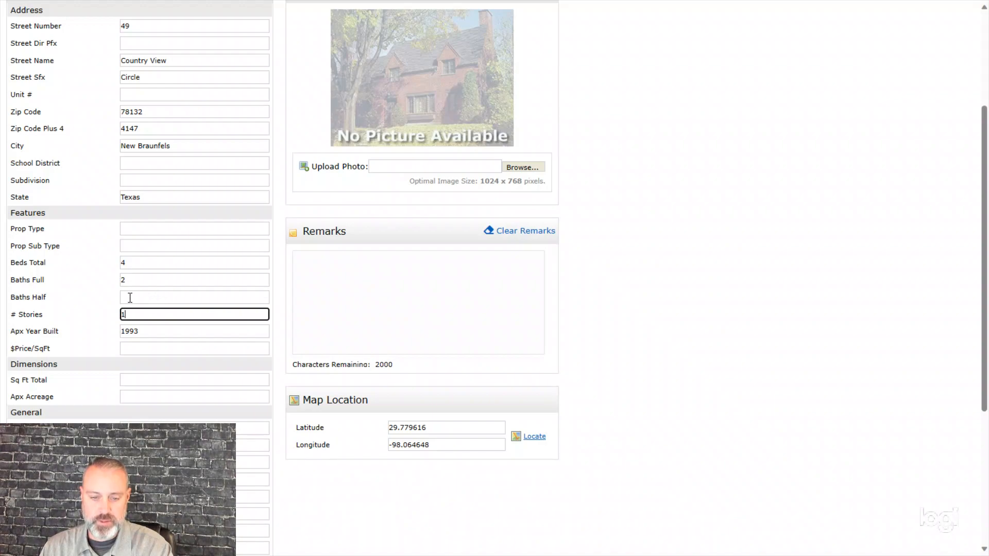
{"action": "left_click", "coordinate": [154, 377]}
{"action": "type", "text": "1810"}
{"action": "left_click", "coordinate": [133, 393]}
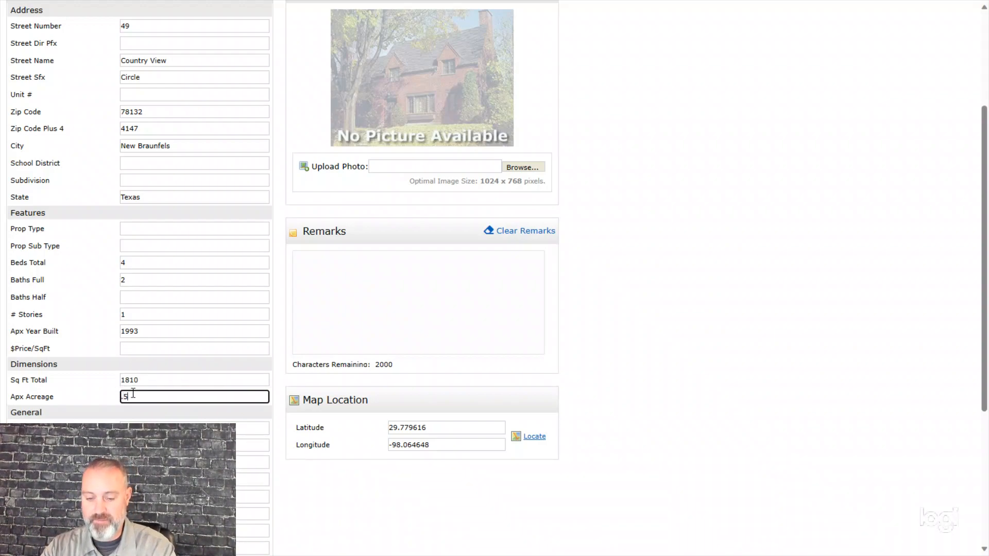
{"action": "left_click", "coordinate": [591, 316]}
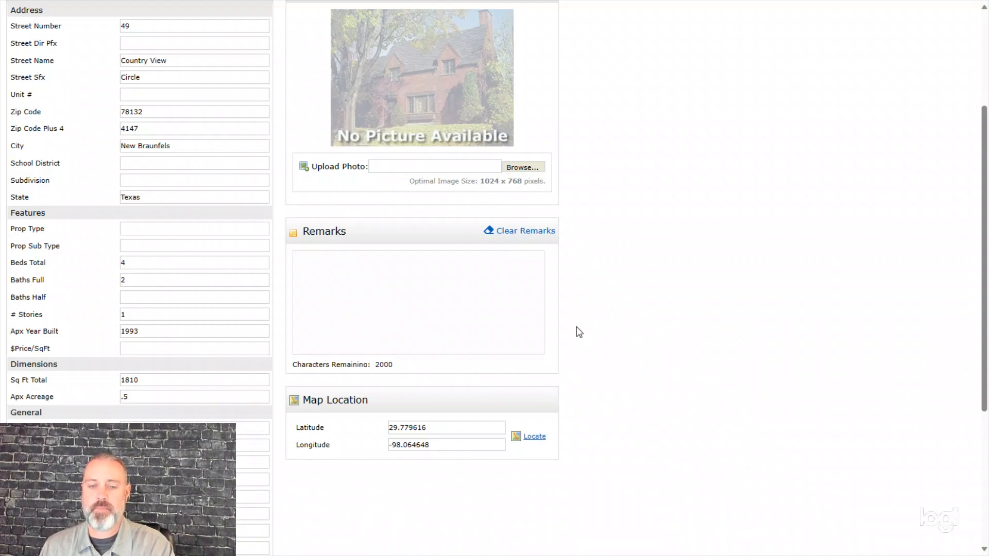
Check the CMA's cover information and open the listing search for adding comparables
{"action": "scroll", "coordinate": [579, 327], "scroll_direction": "up", "scroll_amount": 4}
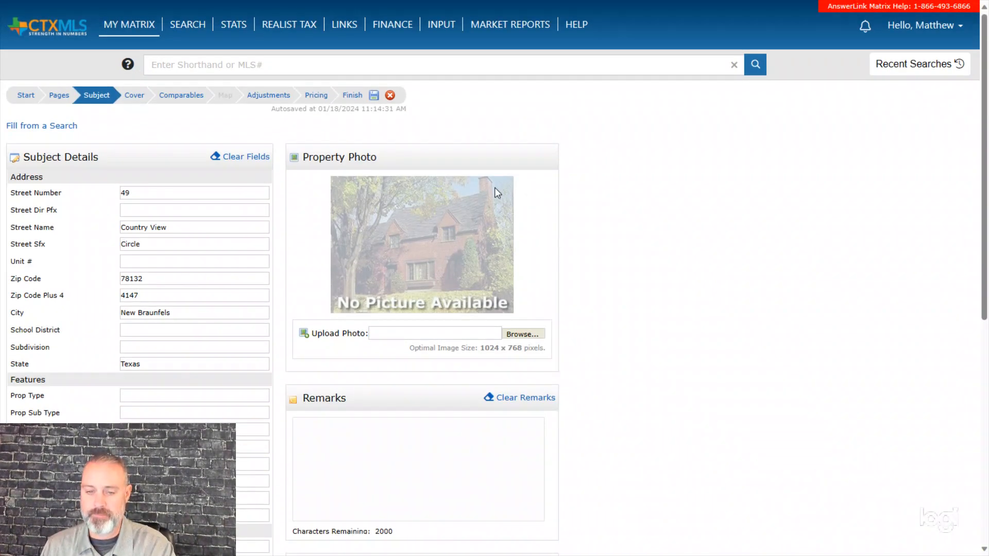
{"action": "left_click", "coordinate": [133, 98]}
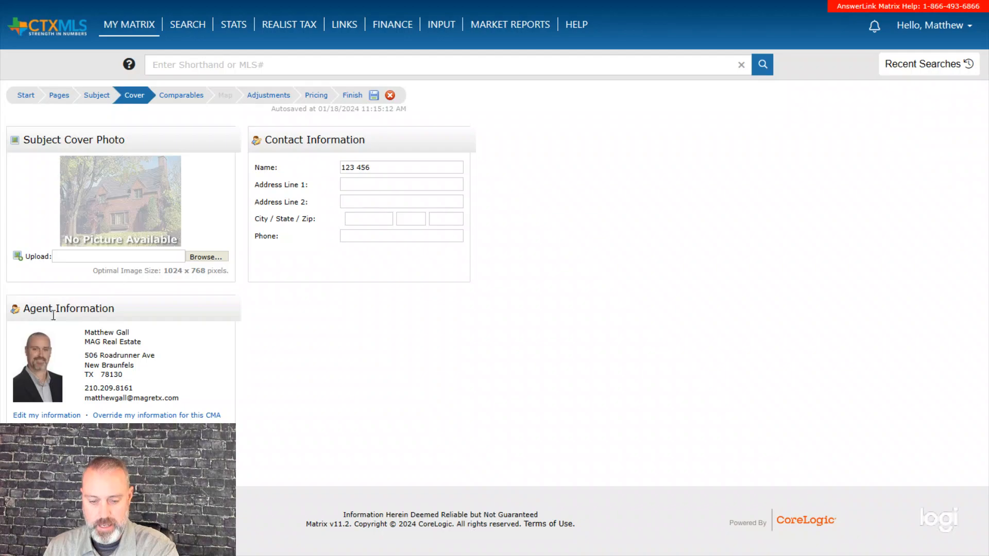
{"action": "left_click", "coordinate": [185, 95]}
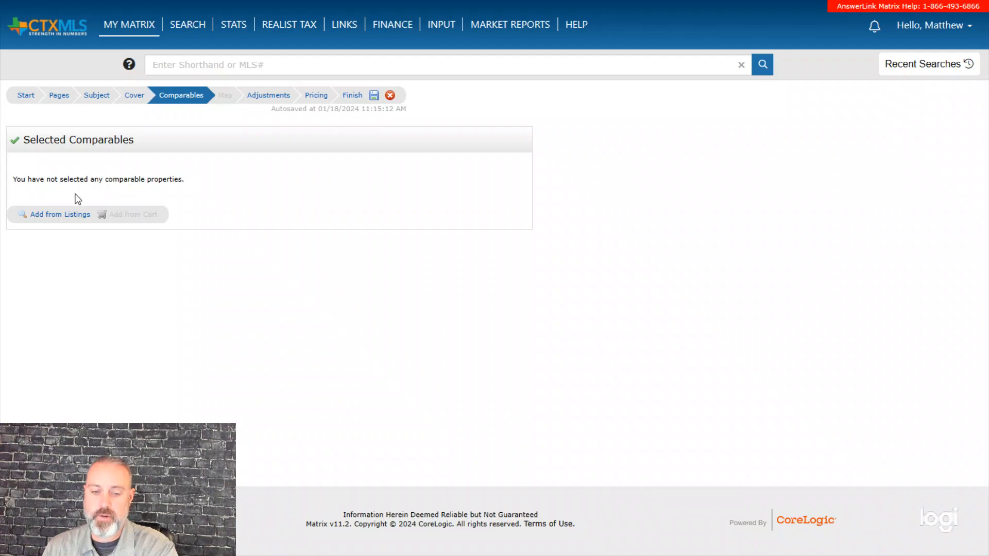
{"action": "left_click", "coordinate": [49, 216]}
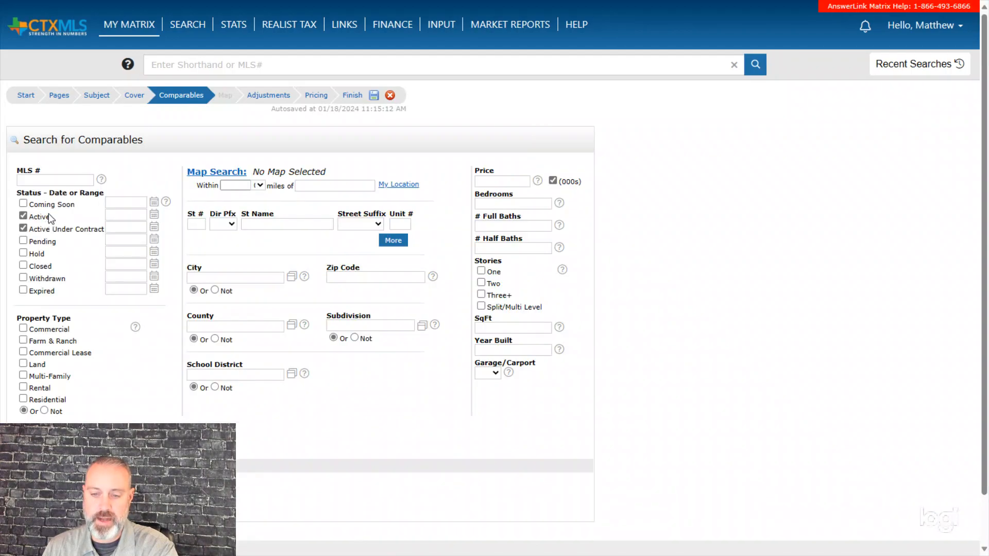
Enter the MLS numbers 499296, 500785 and 480889 as criteria in the comparables search
{"action": "left_click", "coordinate": [85, 181]}
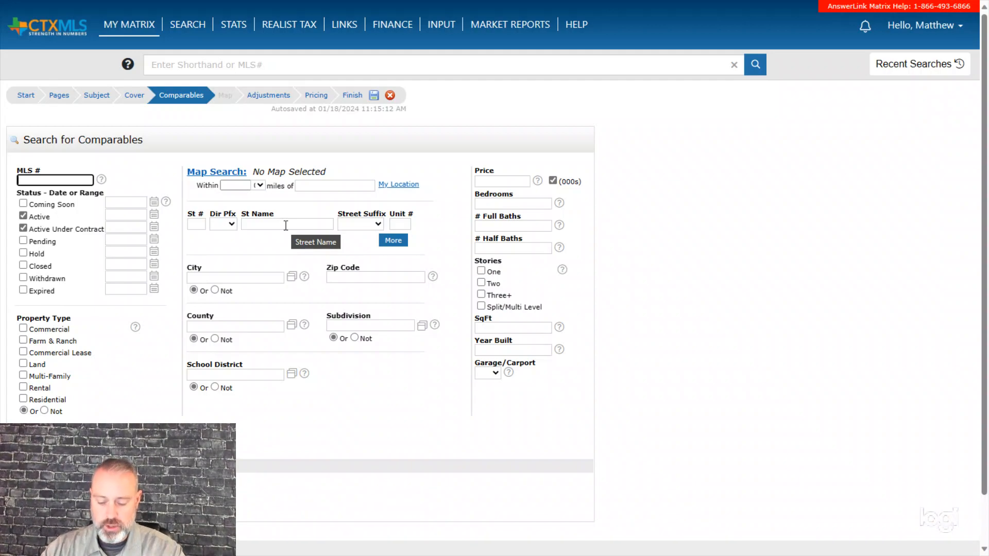
{"action": "type", "text": "499296,"}
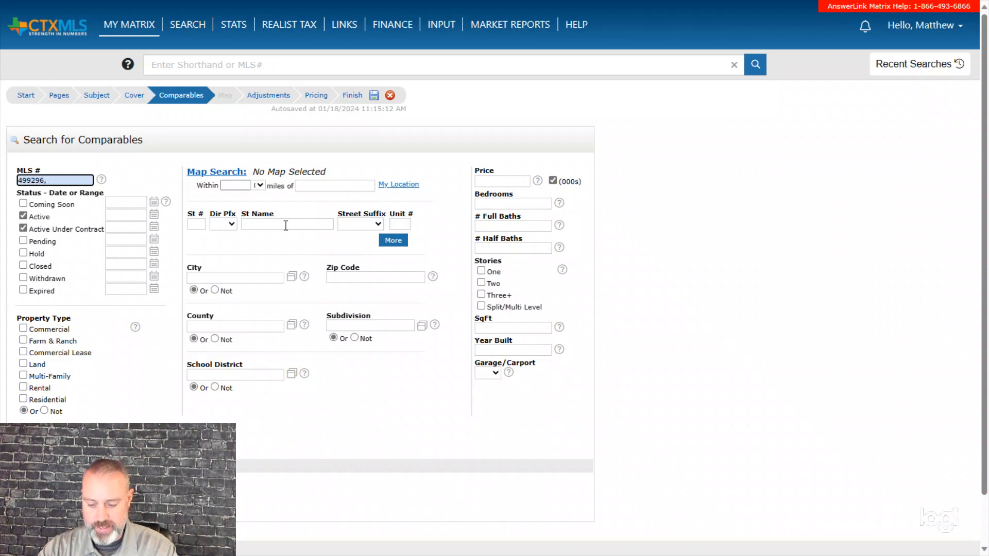
{"action": "type", "text": " 500"}
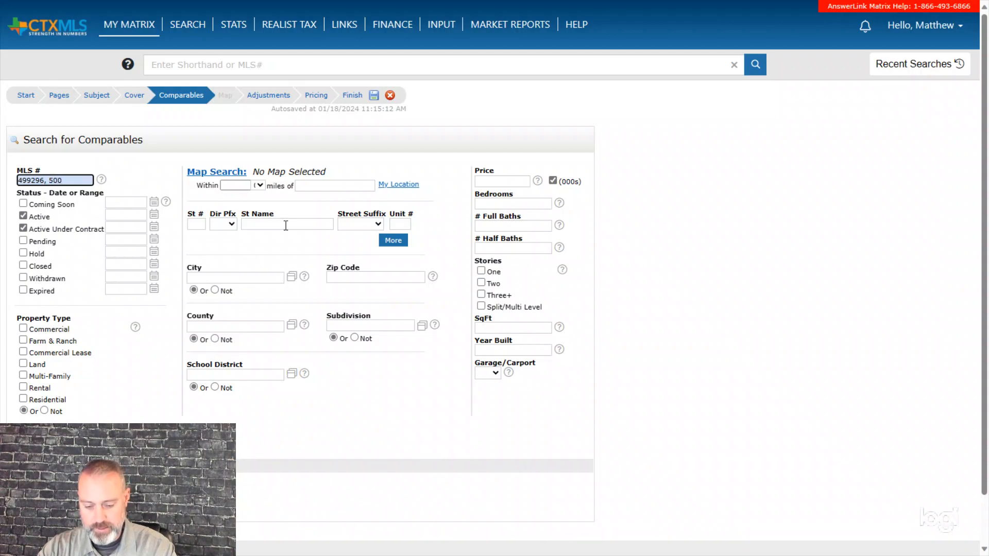
{"action": "type", "text": "785"}
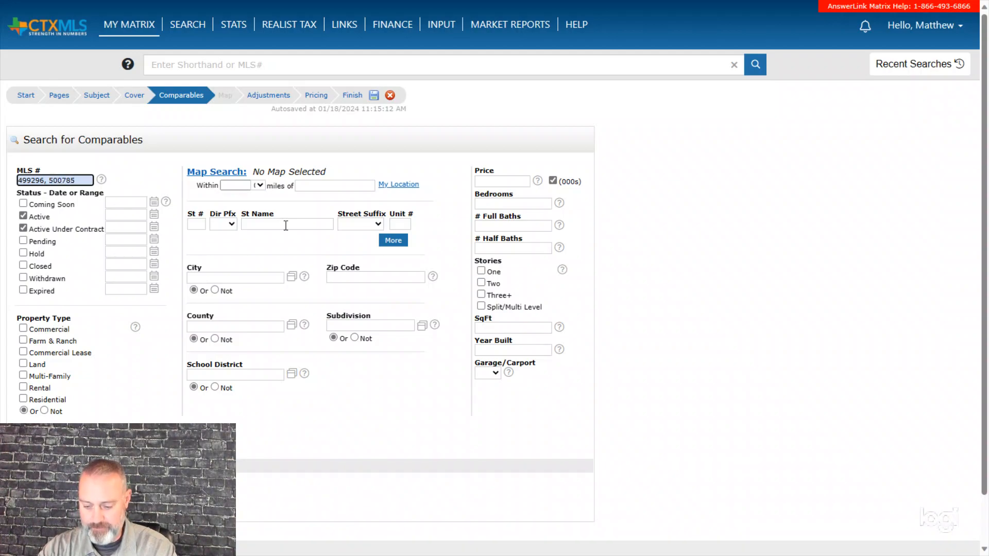
{"action": "type", "text": ", 480"}
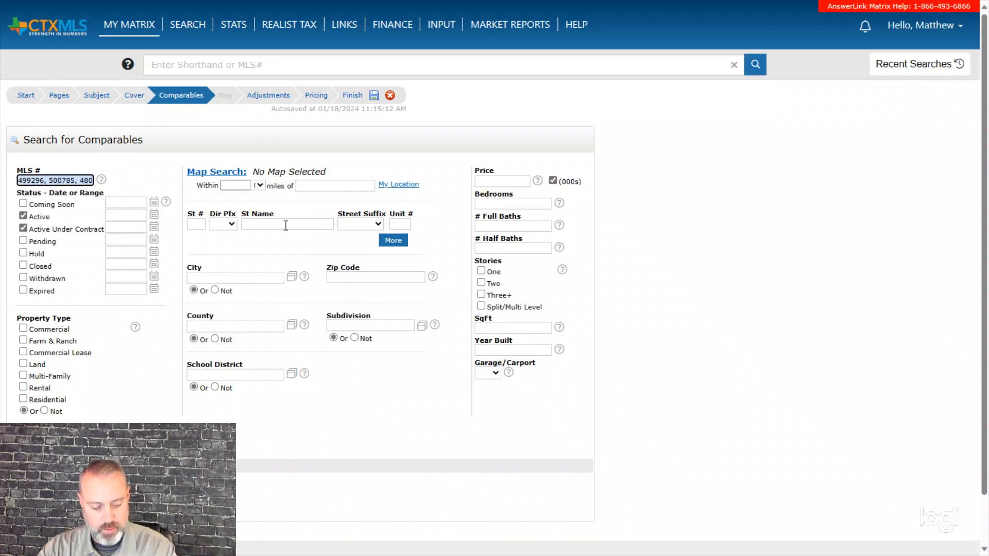
{"action": "type", "text": "889"}
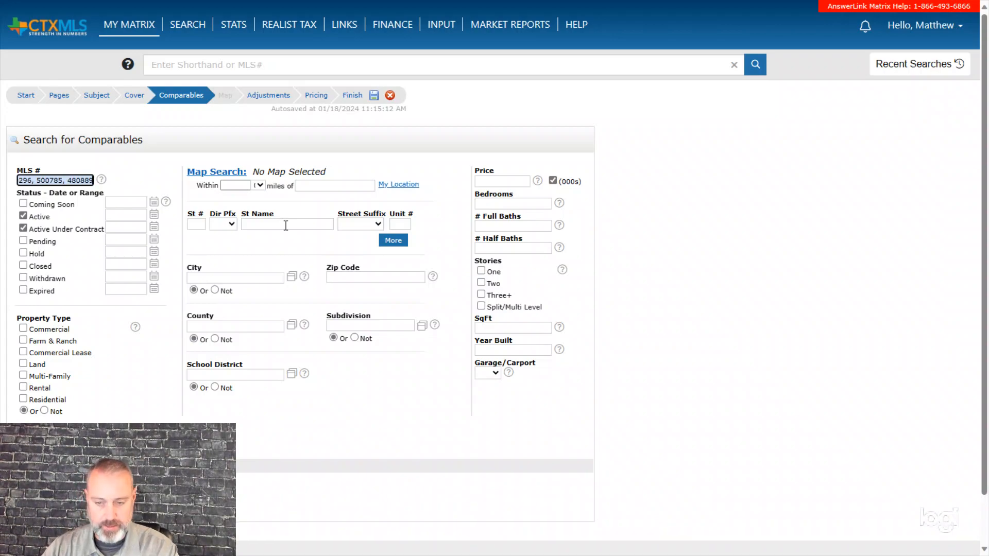
{"action": "left_click", "coordinate": [299, 418]}
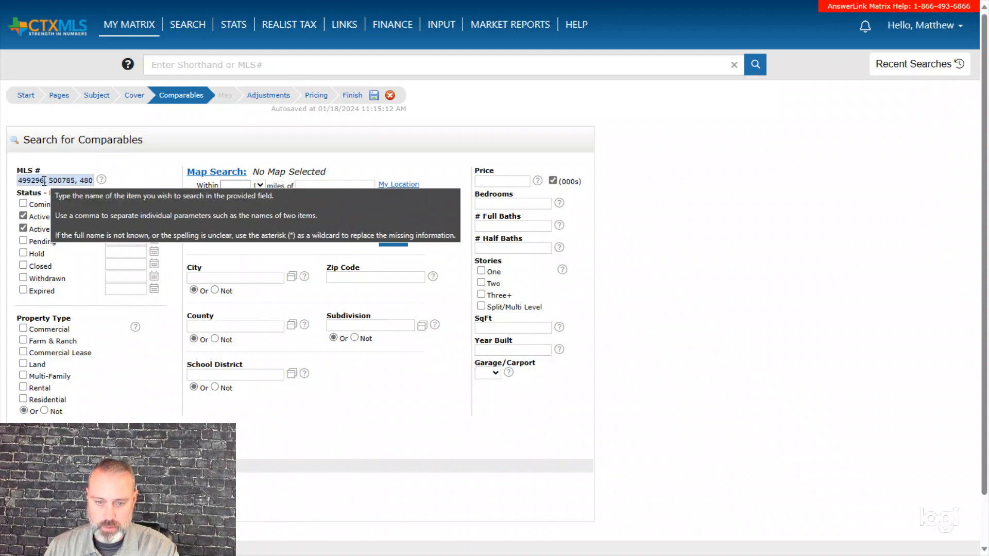
Set the comparables' status filter to Closed, Withdrawn and Expired, excluding Active and Active Under Contract
{"action": "left_click", "coordinate": [24, 266]}
{"action": "left_click", "coordinate": [23, 229]}
{"action": "left_click", "coordinate": [23, 216]}
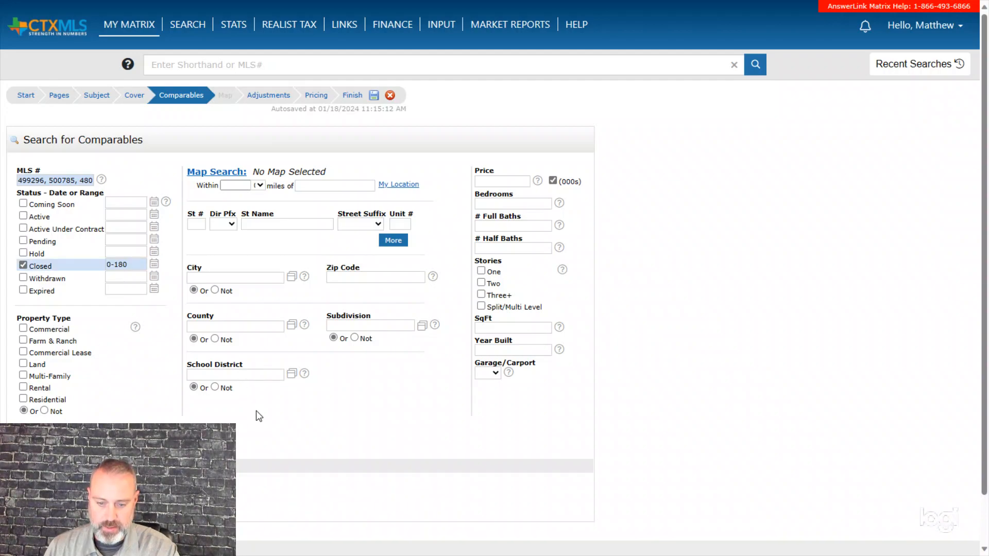
{"action": "left_click", "coordinate": [23, 277]}
{"action": "left_click", "coordinate": [23, 291]}
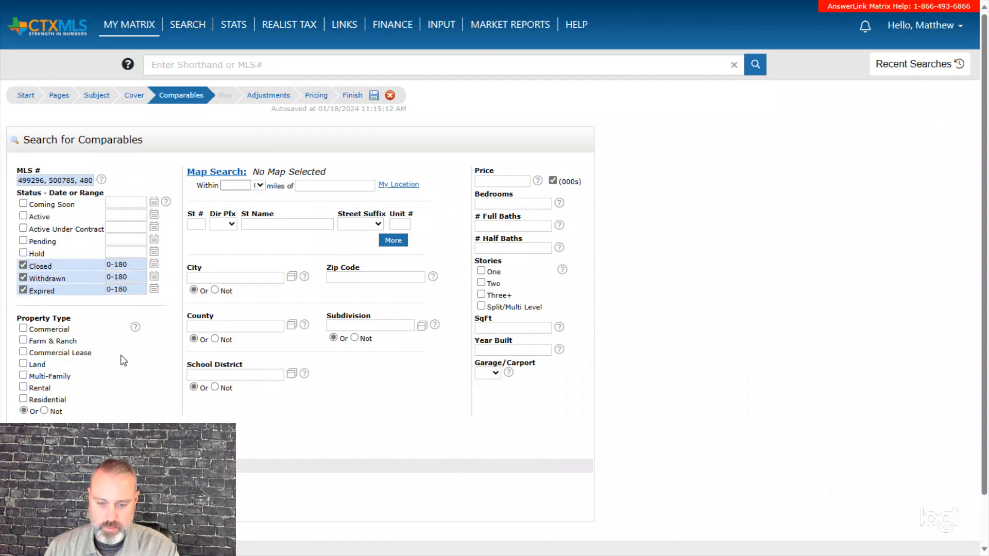
Reduce the MLS number criterion to 499296 and include the Farm & Ranch and Residential property types
{"action": "left_click_drag", "start_coordinate": [46, 181], "coordinate": [107, 187]}
{"action": "key", "text": "BackSpace"}
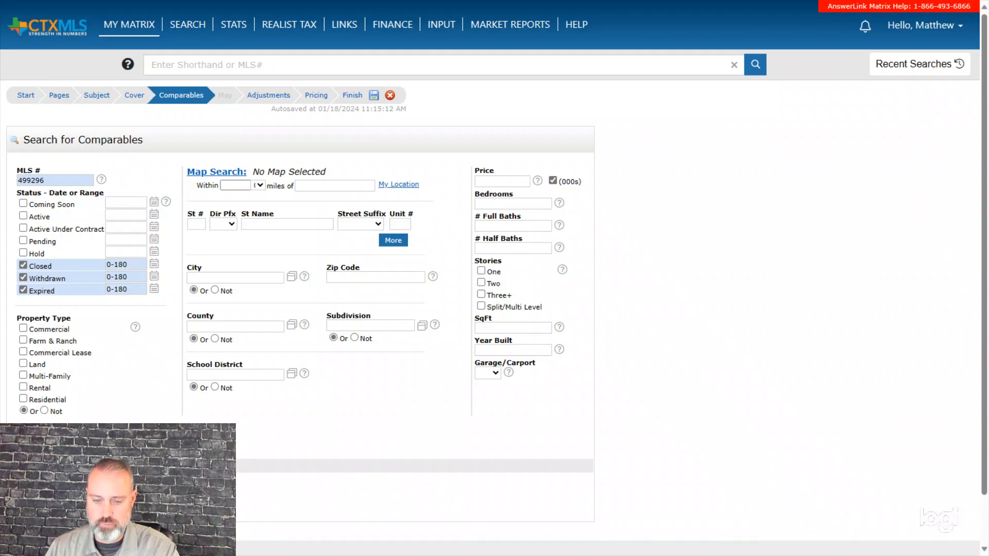
{"action": "left_click", "coordinate": [23, 341]}
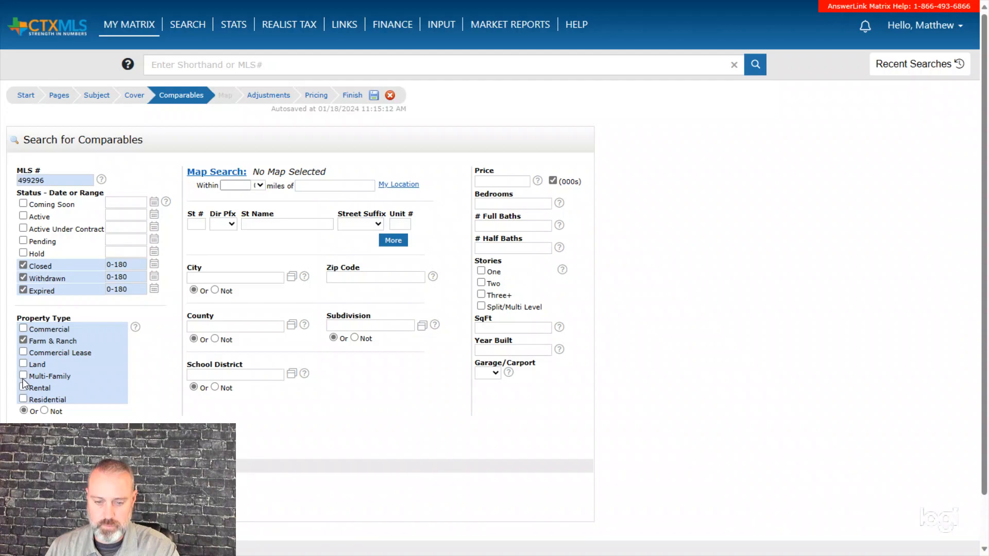
{"action": "left_click", "coordinate": [23, 399]}
Set the date range for Closed listings in the comparables search to 0-750
{"action": "left_click", "coordinate": [133, 265]}
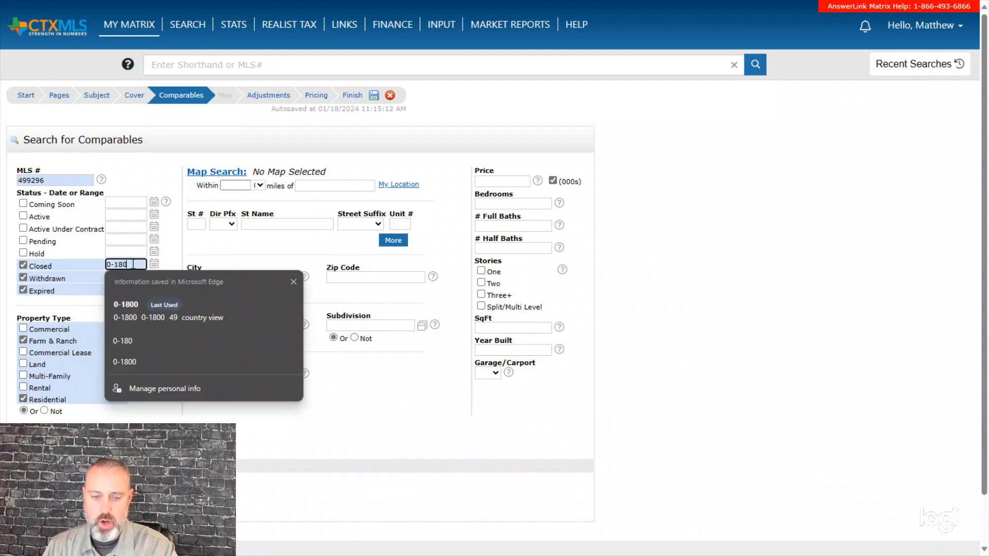
{"action": "key", "text": "BackSpace"}
{"action": "key", "text": "BackSpace"}
{"action": "key", "text": "BackSpace"}
{"action": "type", "text": "7"}
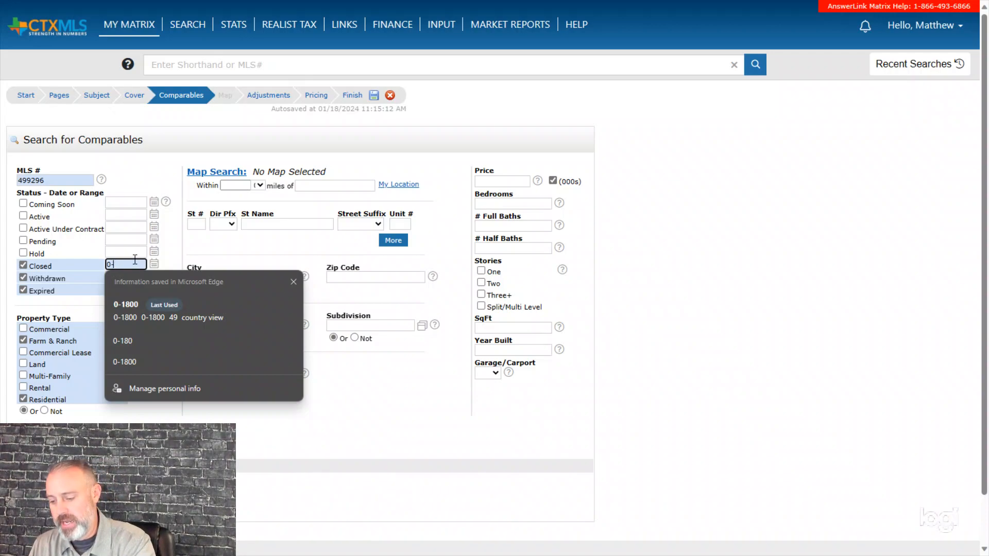
{"action": "type", "text": "50"}
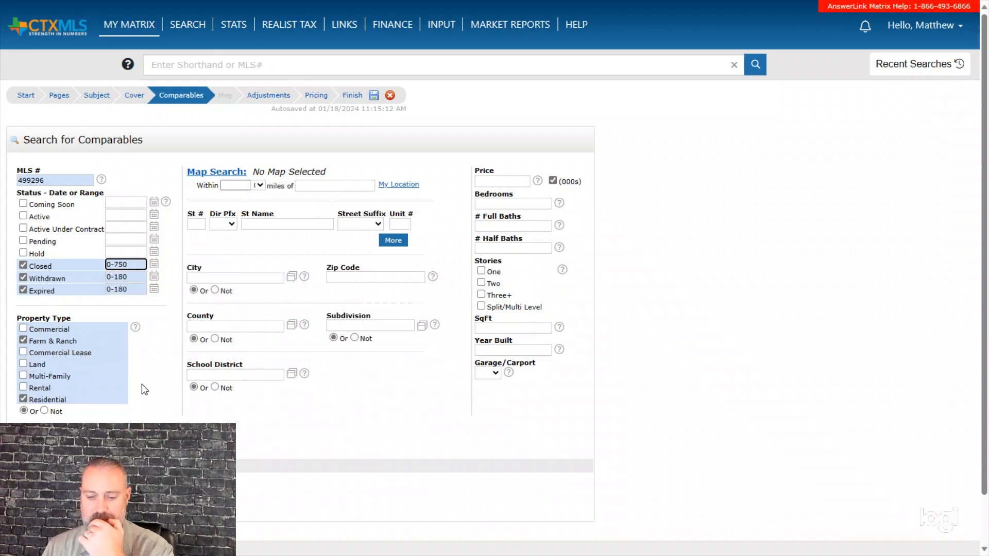
Add MLS numbers 500785 and 480889 after 499296 in the comparables search criteria
{"action": "left_click", "coordinate": [82, 178]}
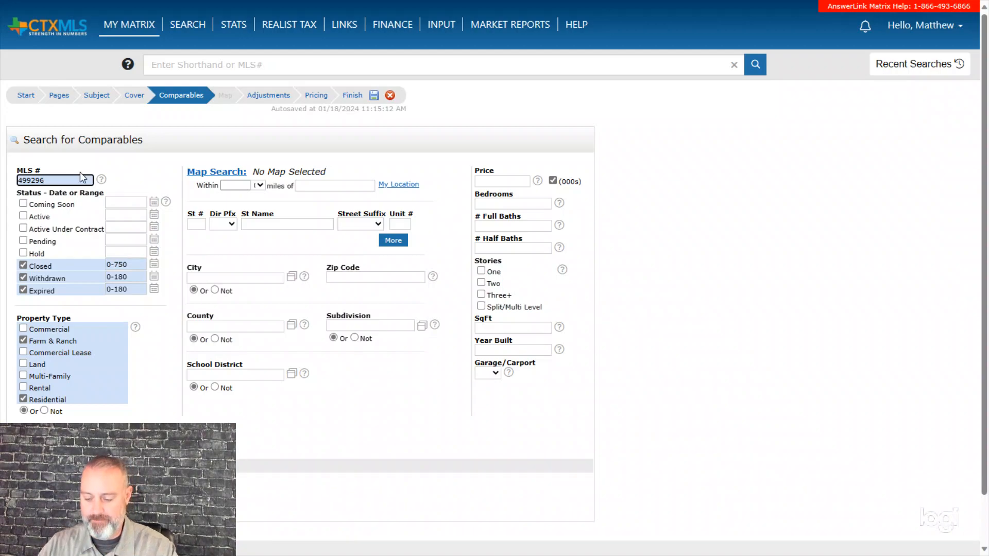
{"action": "type", "text": ", 500"}
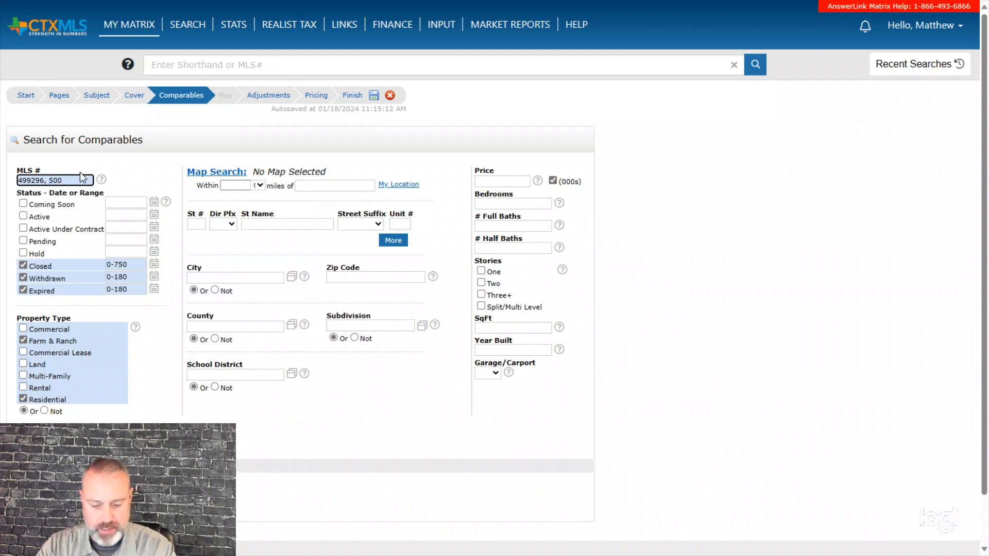
{"action": "type", "text": "785, "}
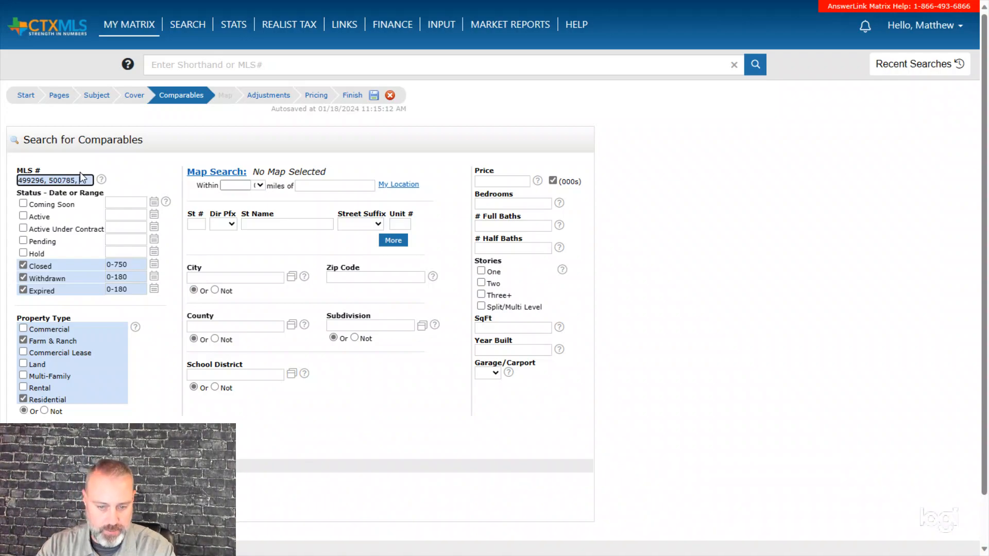
{"action": "type", "text": "490"}
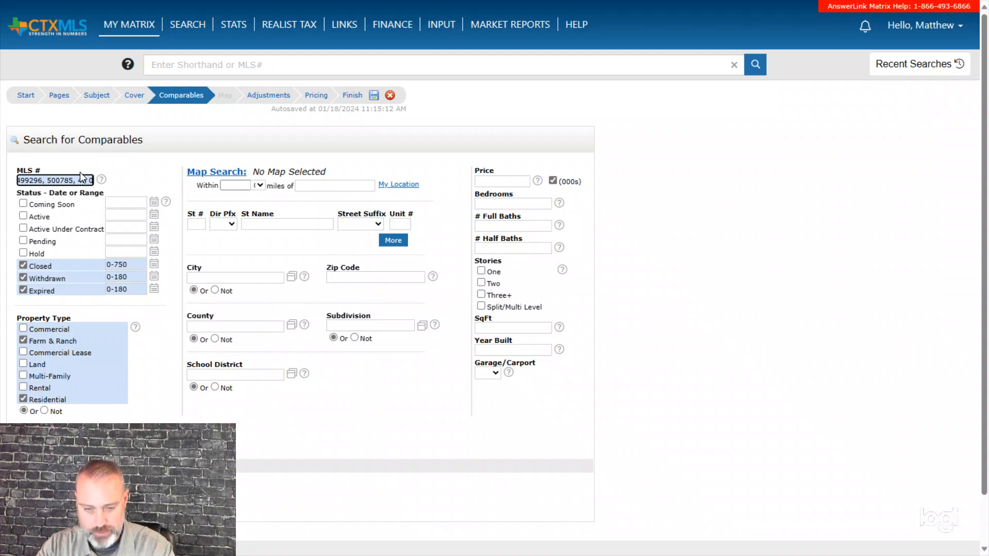
{"action": "key", "text": "BackSpace"}
{"action": "type", "text": "0"}
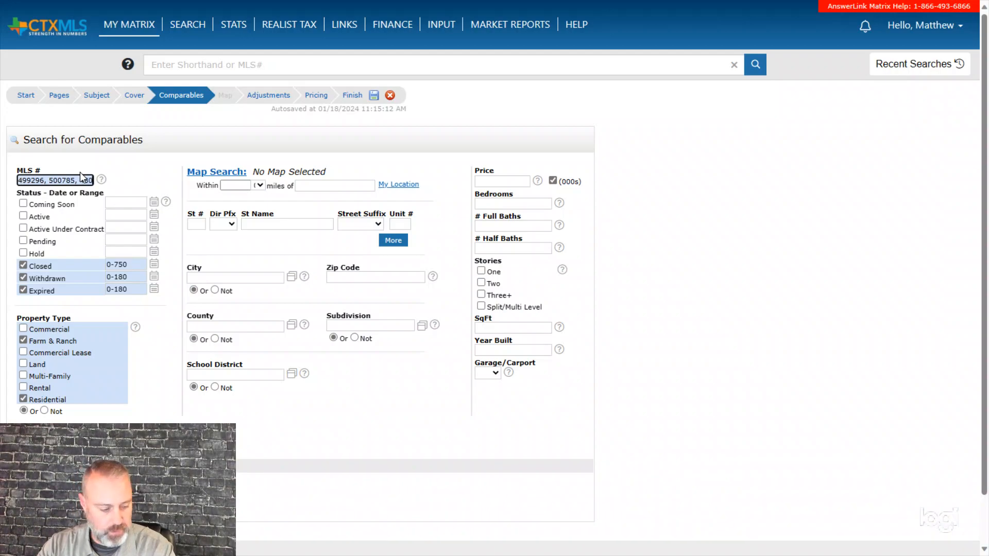
{"action": "type", "text": "989"}
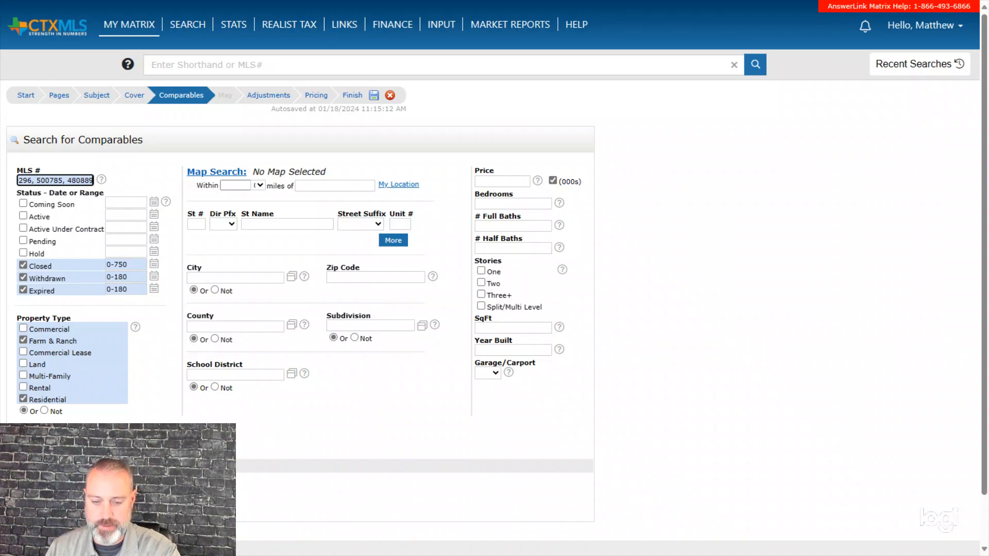
Run the comparables search and add all the listings found to the CMA
{"action": "left_click", "coordinate": [138, 507]}
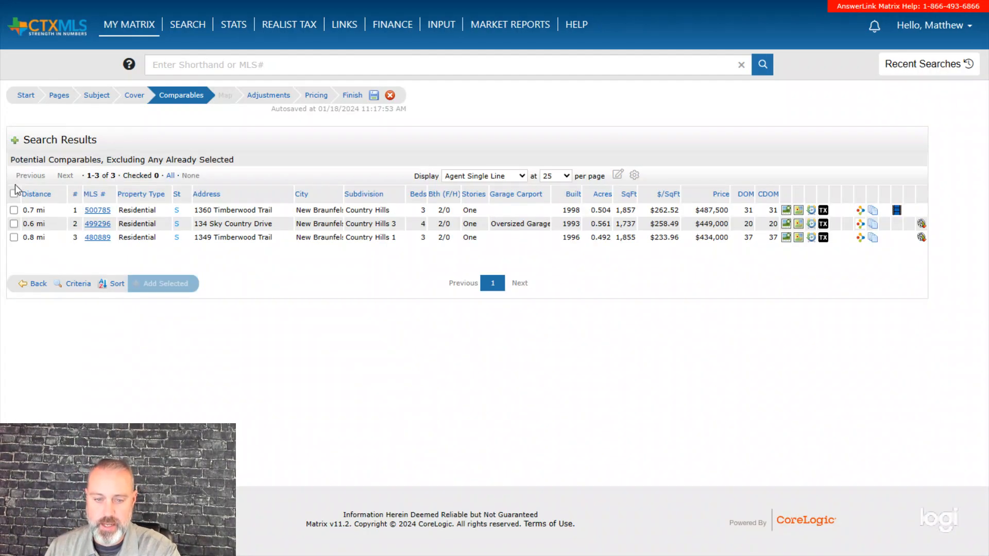
{"action": "left_click", "coordinate": [14, 194]}
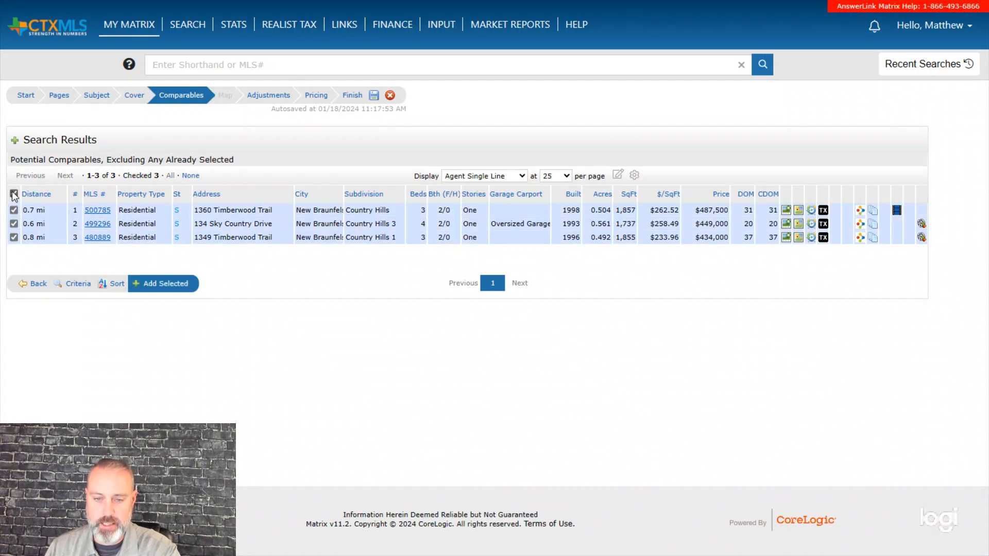
{"action": "left_click", "coordinate": [170, 288]}
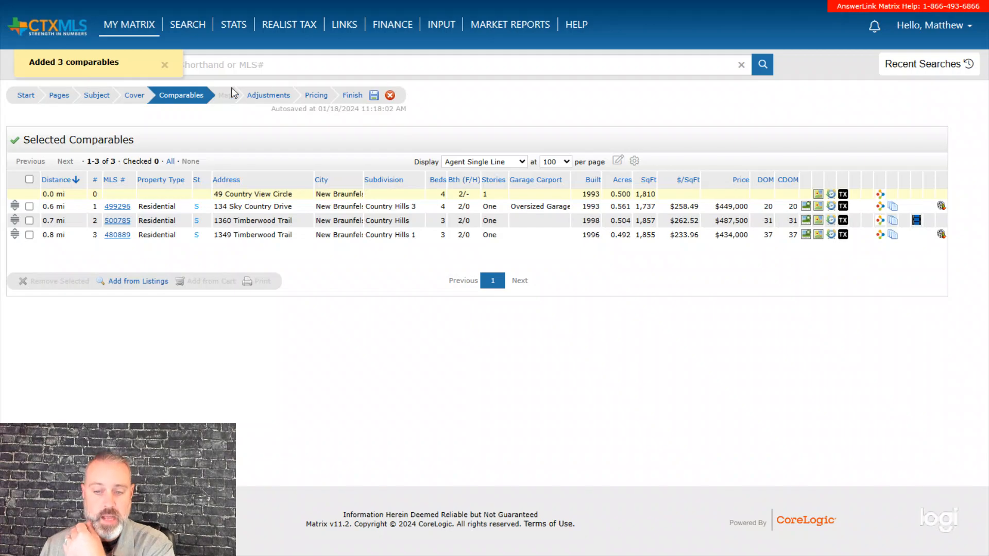
In the CMA adjustments, enter a Beds Total adjustment of 7,500 for each of the two three-bedroom comparables
{"action": "left_click", "coordinate": [266, 97]}
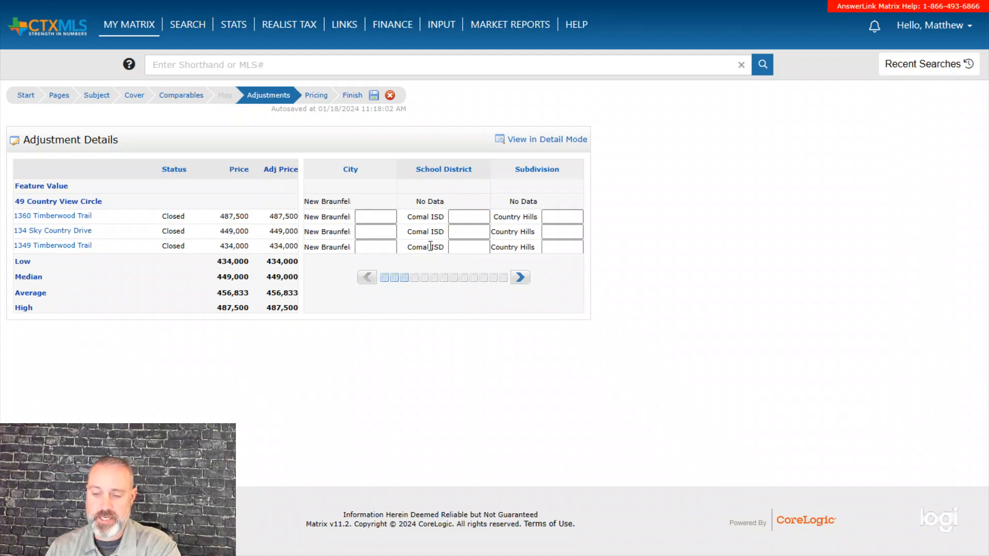
{"action": "left_click", "coordinate": [520, 279]}
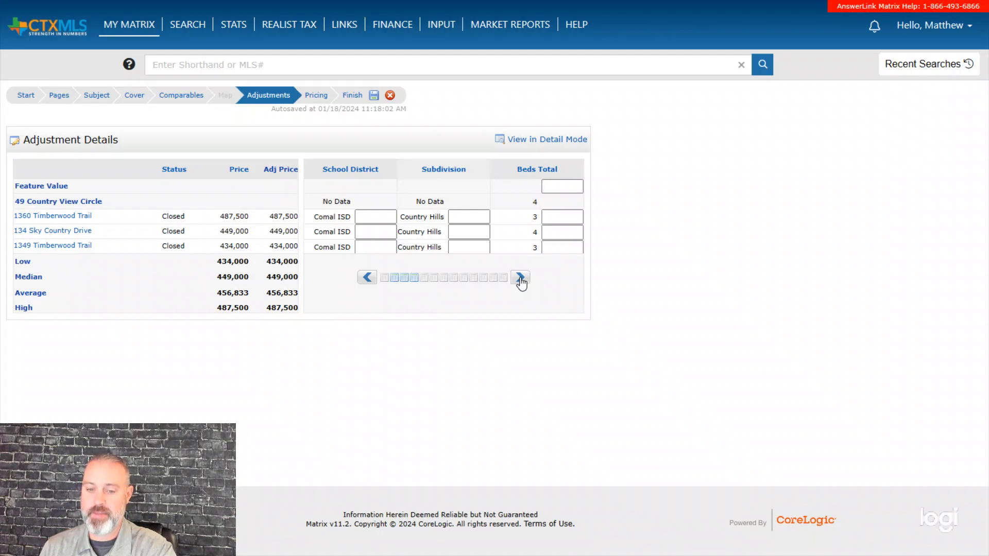
{"action": "left_click", "coordinate": [521, 279]}
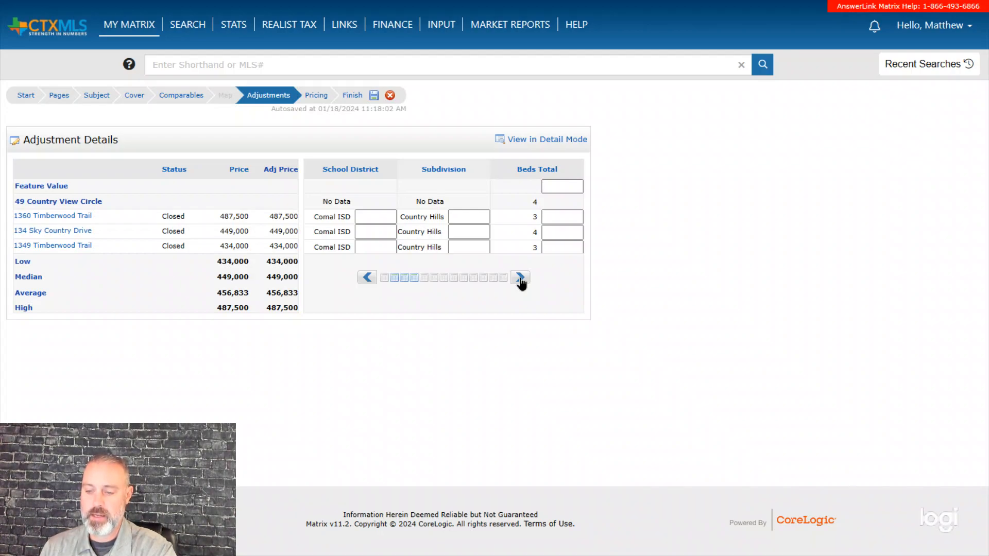
{"action": "left_click", "coordinate": [521, 279]}
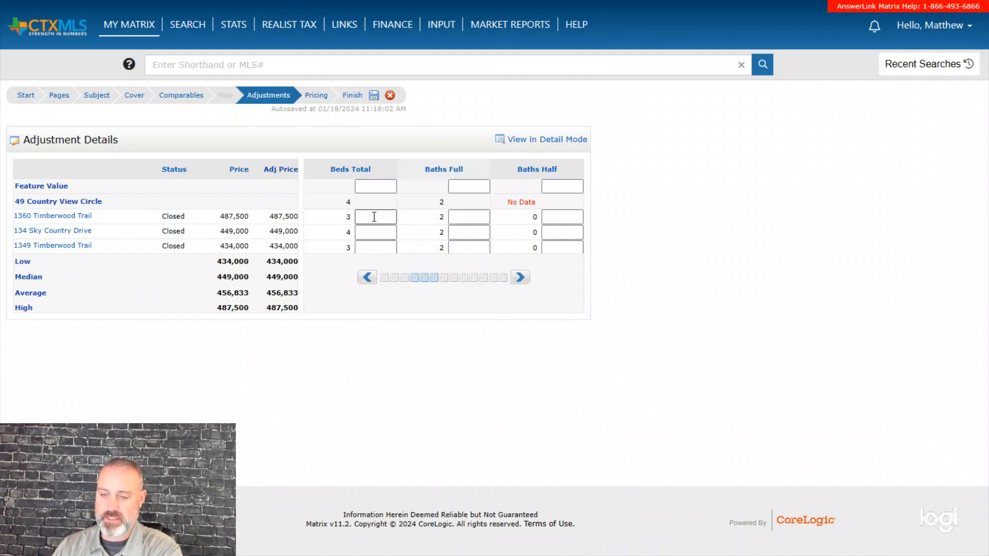
{"action": "left_click", "coordinate": [386, 220]}
{"action": "type", "text": "7500"}
{"action": "key", "text": "Return"}
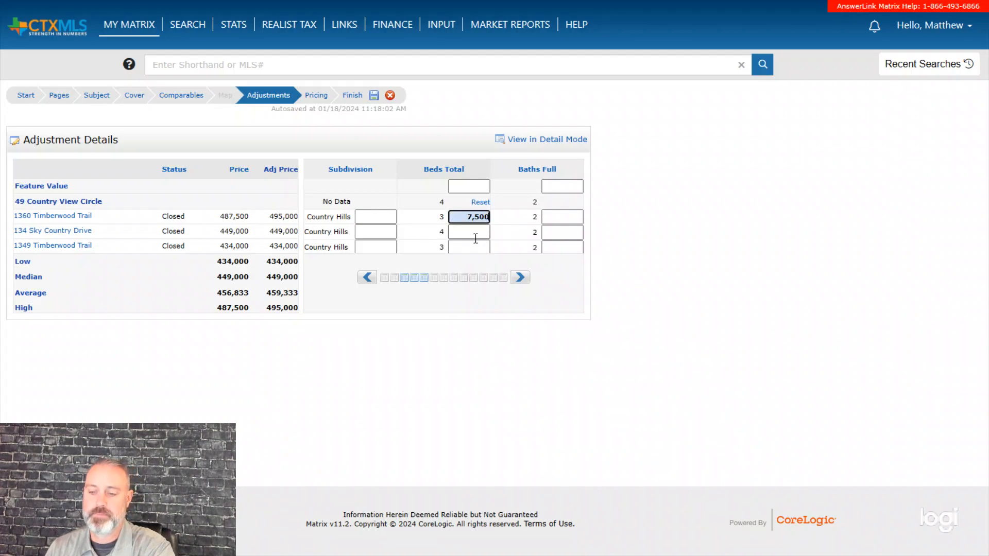
{"action": "left_click", "coordinate": [473, 245]}
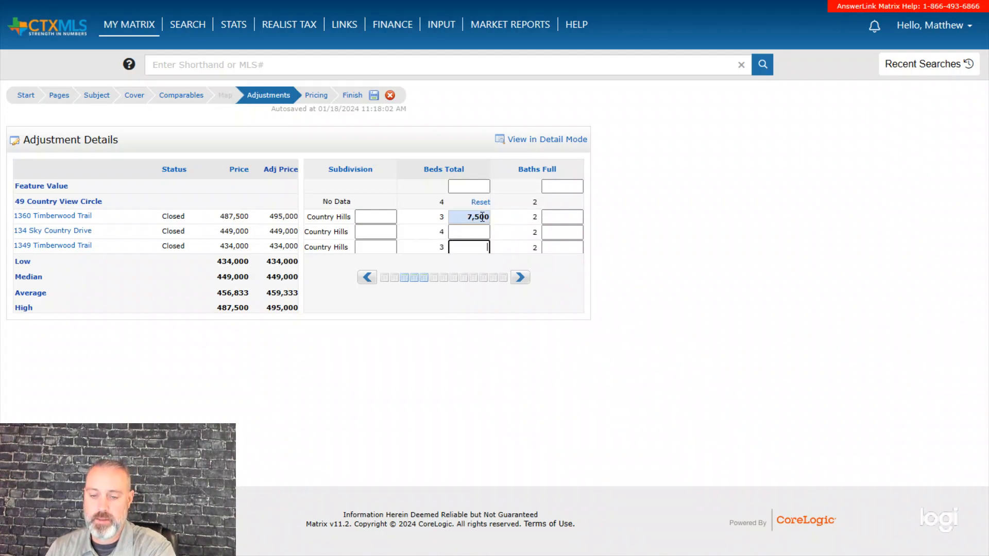
{"action": "type", "text": "7,500"}
{"action": "key", "text": "Return"}
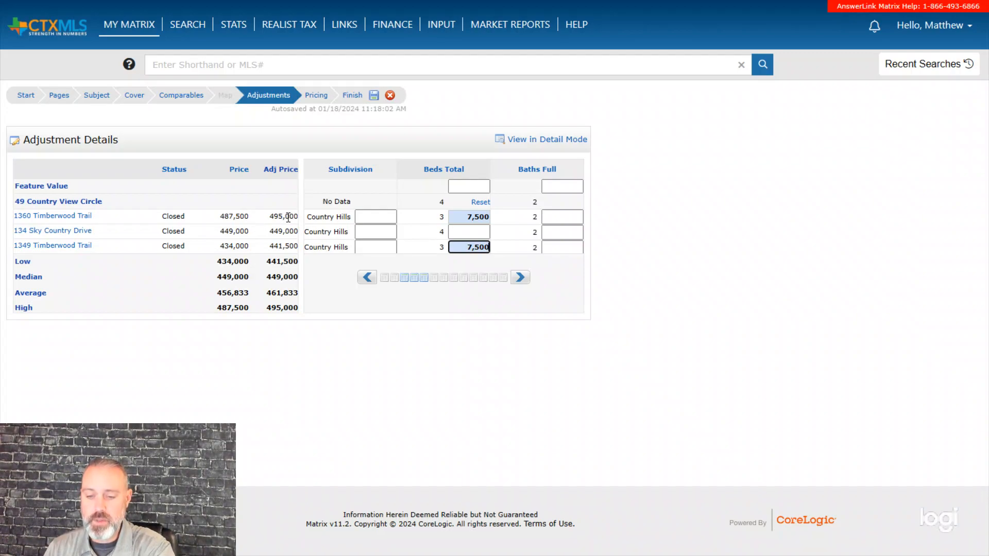
Enter a Sq Ft Total adjustment of 5,000 for the comparable with 1,737 square feet
{"action": "left_click", "coordinate": [520, 278]}
{"action": "left_click", "coordinate": [520, 279]}
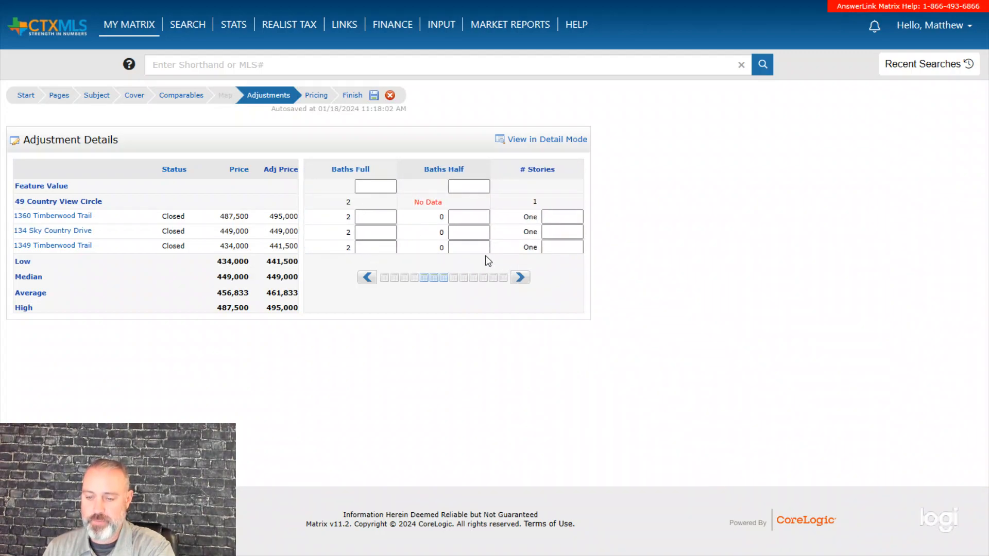
{"action": "left_click", "coordinate": [521, 278]}
{"action": "left_click", "coordinate": [521, 278]}
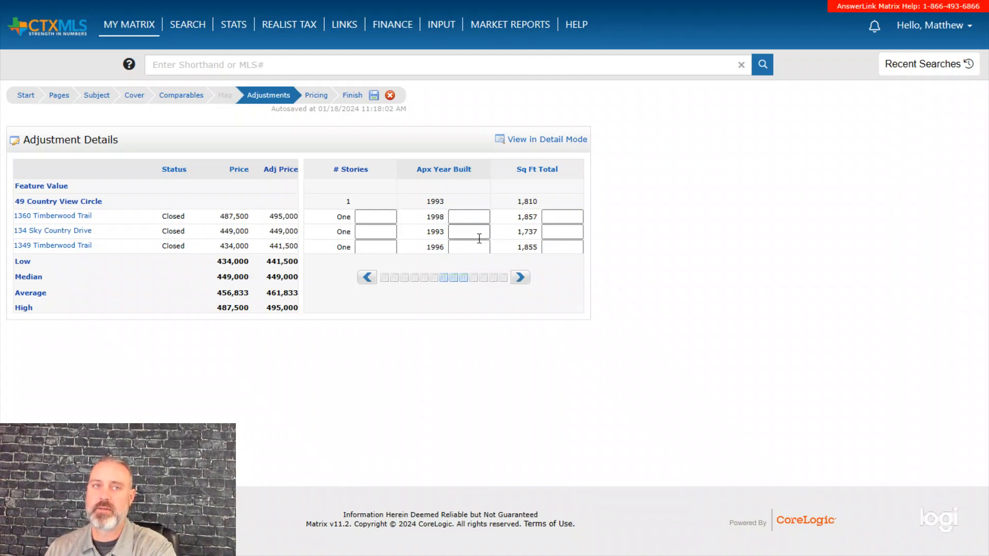
{"action": "left_click", "coordinate": [520, 279]}
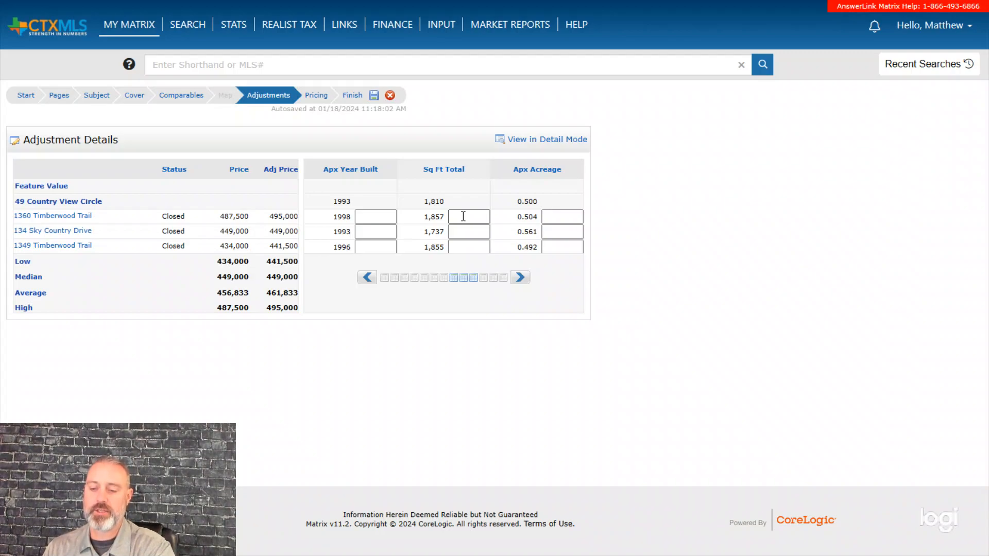
{"action": "left_click", "coordinate": [469, 233]}
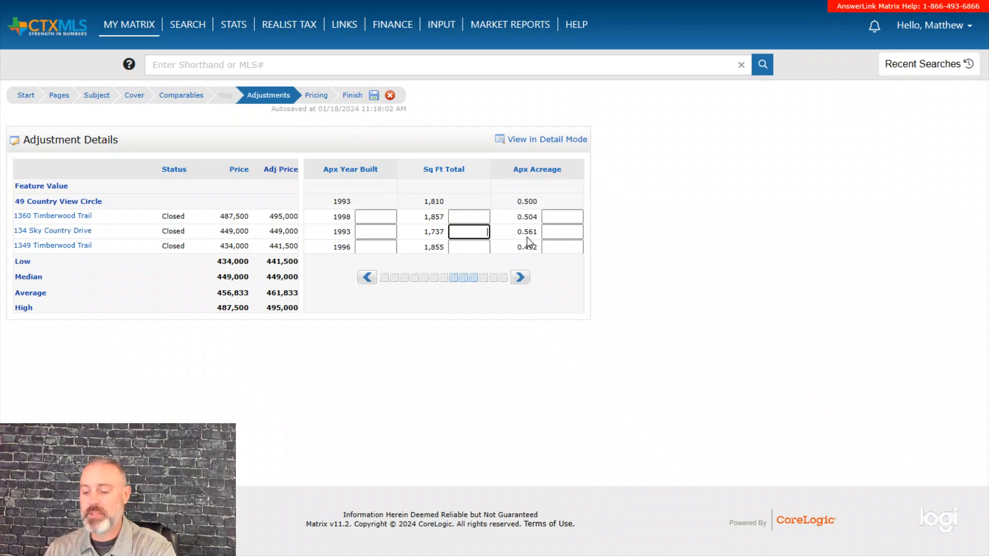
{"action": "type", "text": "5000"}
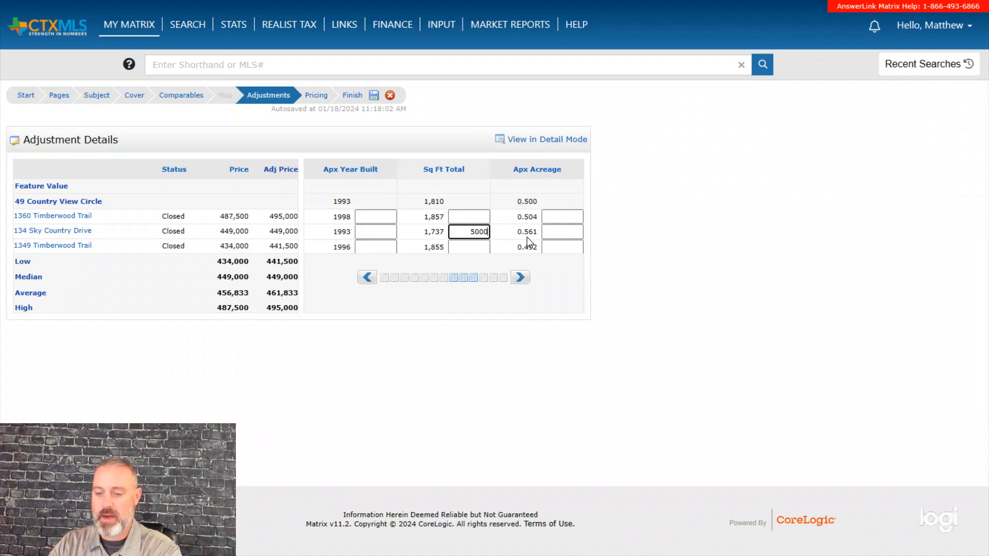
{"action": "key", "text": "Return"}
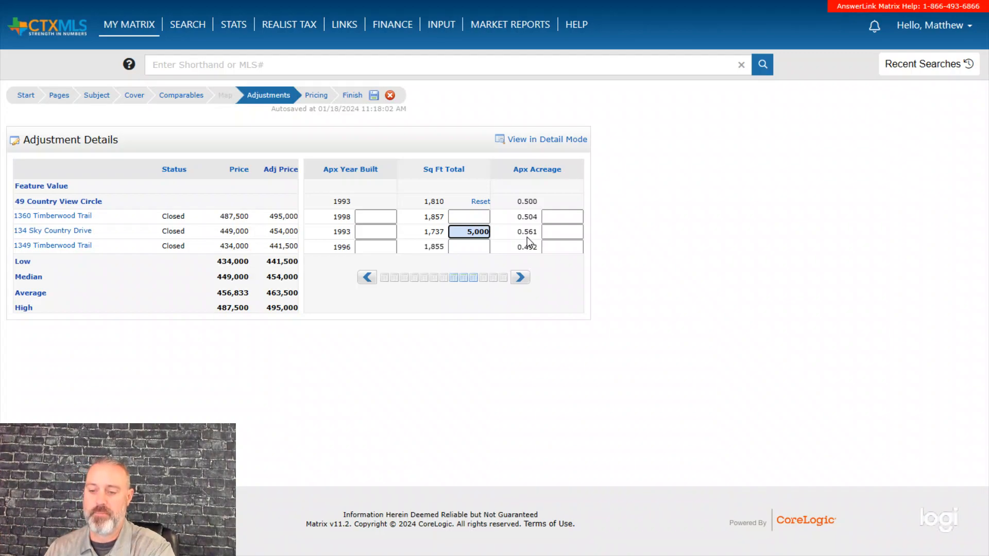
{"action": "left_click", "coordinate": [552, 283]}
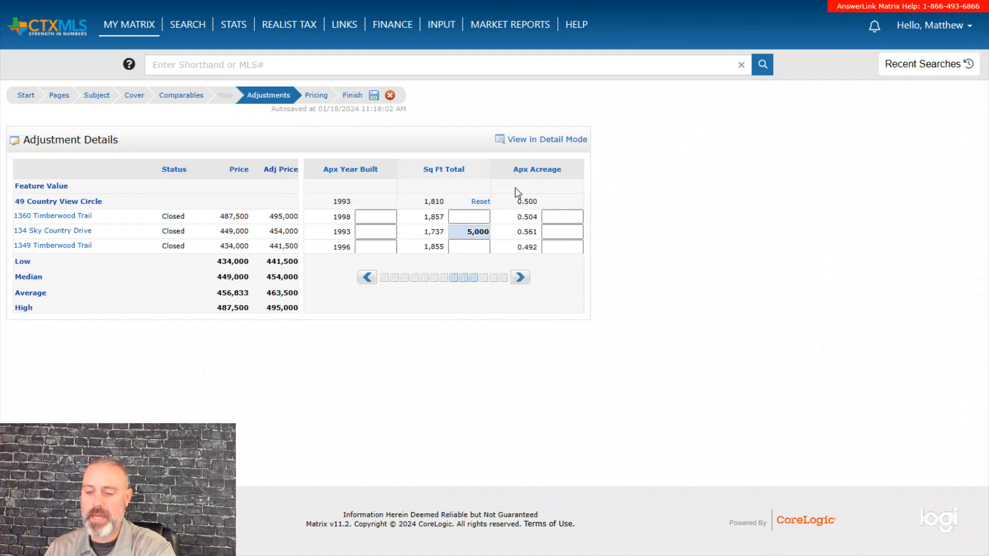
Enter a Garage Carport adjustment of -1,500 for the comparable with the oversized garage and check the remaining features
{"action": "left_click", "coordinate": [520, 278]}
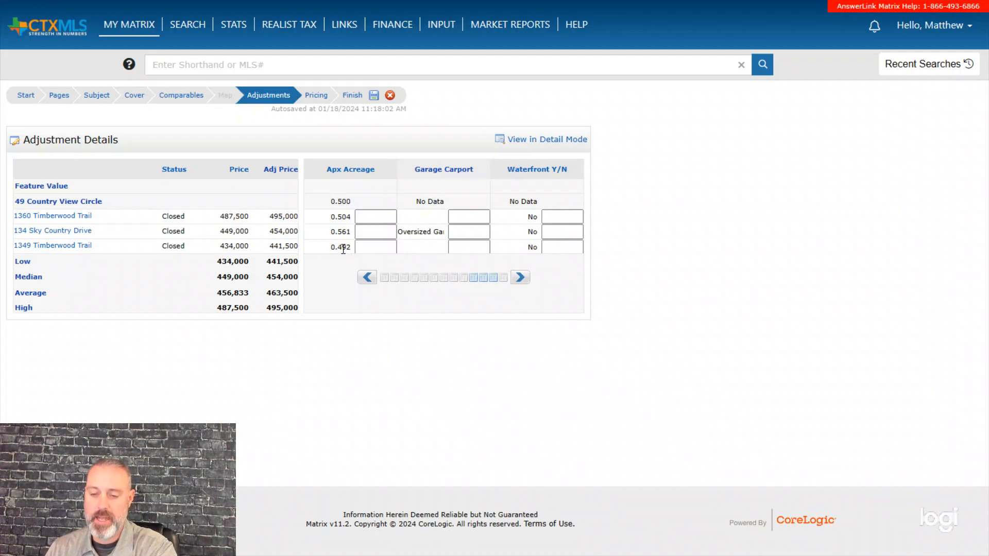
{"action": "left_click", "coordinate": [468, 232]}
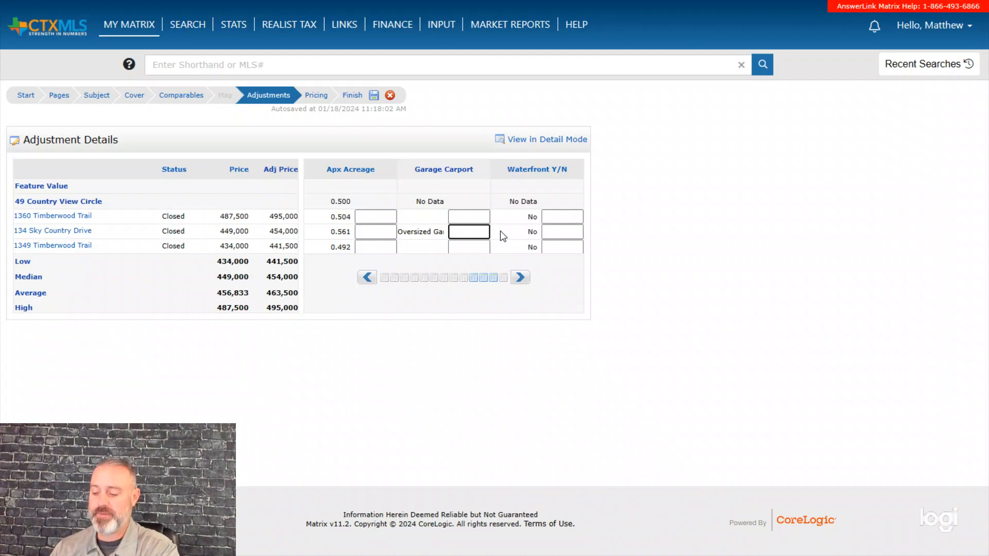
{"action": "type", "text": "-1500"}
{"action": "key", "text": "Return"}
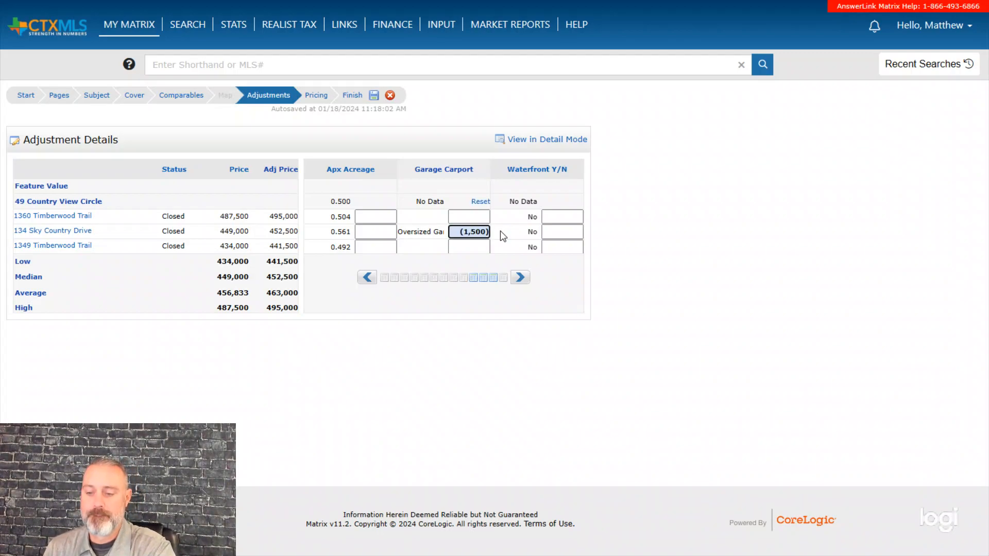
{"action": "left_click", "coordinate": [548, 296]}
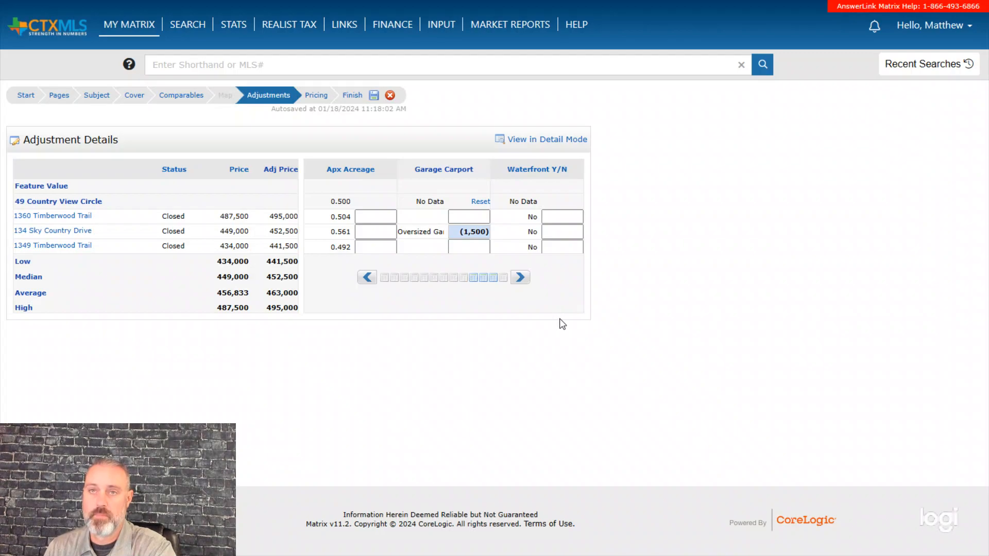
{"action": "left_click", "coordinate": [520, 278]}
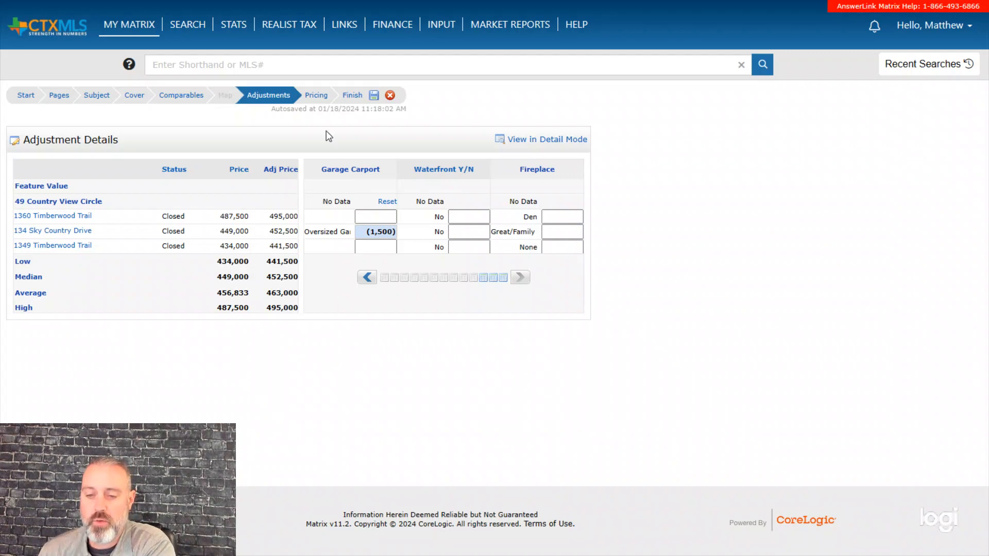
Go to the CMA's pricing stage and enter "DO NOT FILL OUT" as the suggested list price text
{"action": "left_click", "coordinate": [317, 95]}
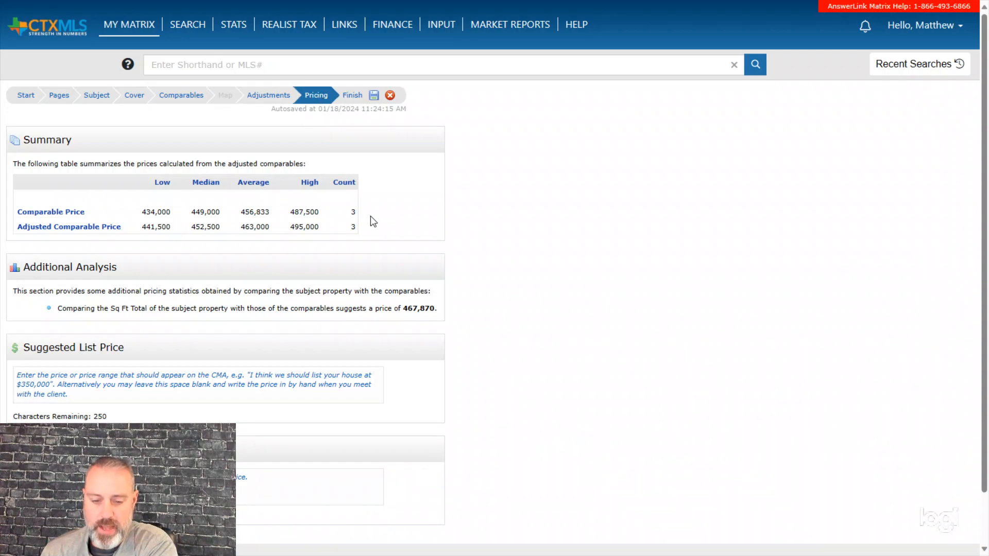
{"action": "scroll", "coordinate": [278, 255], "scroll_direction": "down", "scroll_amount": 1}
{"action": "left_click", "coordinate": [206, 320]}
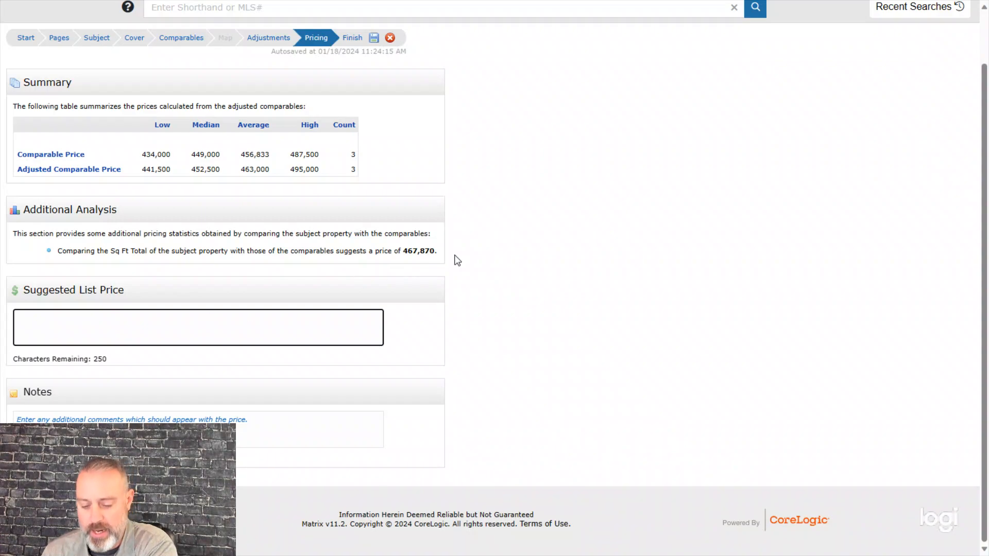
{"action": "type", "text": "DO "}
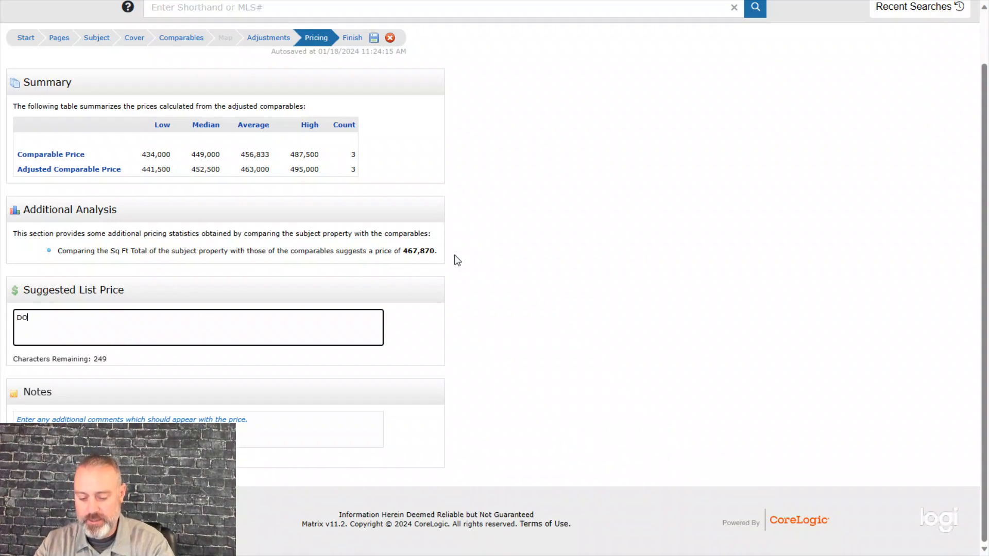
{"action": "type", "text": "NOT FI"}
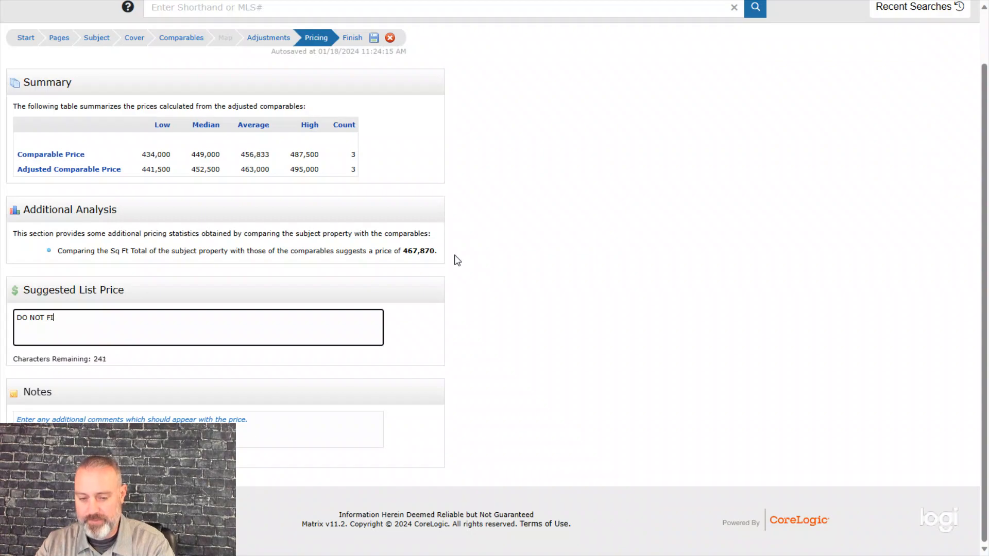
{"action": "type", "text": "LL OUT"}
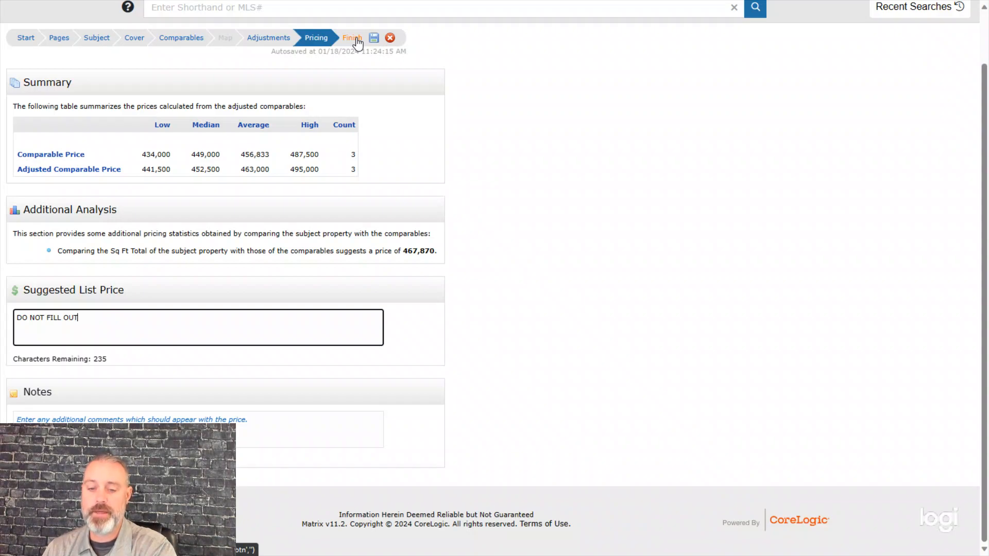
Finish the CMA, open its report and review the cover sheet and the summary of comparable listings
{"action": "left_click", "coordinate": [356, 38]}
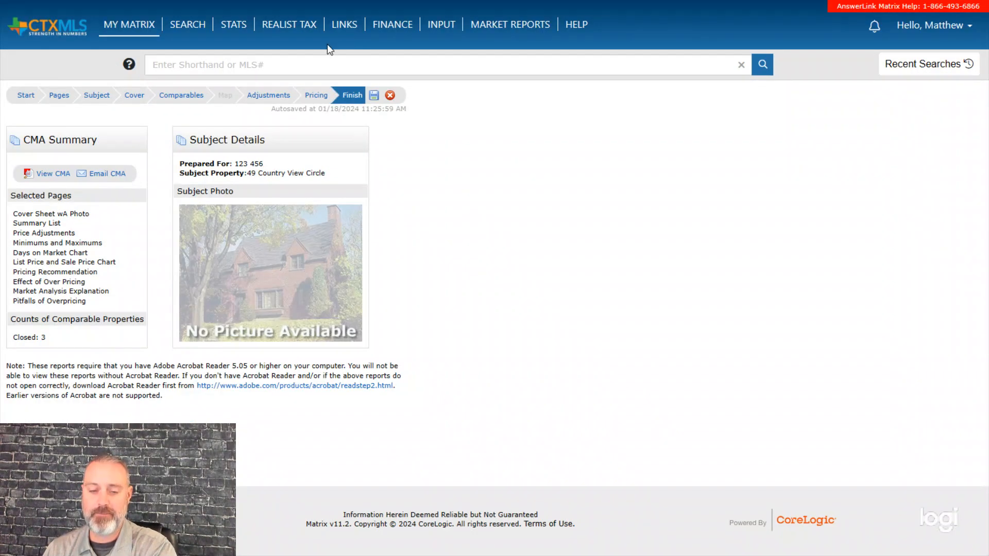
{"action": "left_click", "coordinate": [58, 175]}
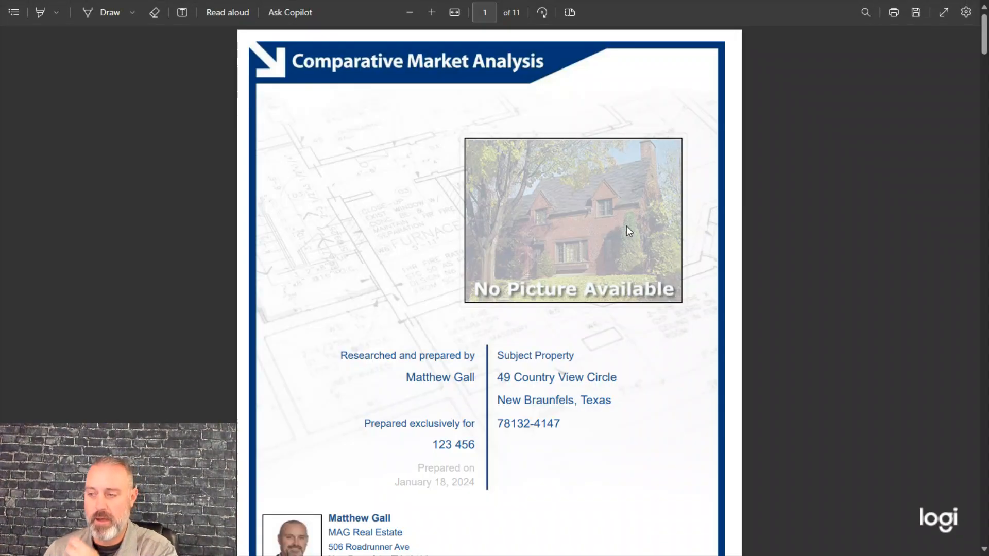
{"action": "scroll", "coordinate": [625, 225], "scroll_direction": "down", "scroll_amount": 2}
{"action": "scroll", "coordinate": [666, 214], "scroll_direction": "up", "scroll_amount": 2}
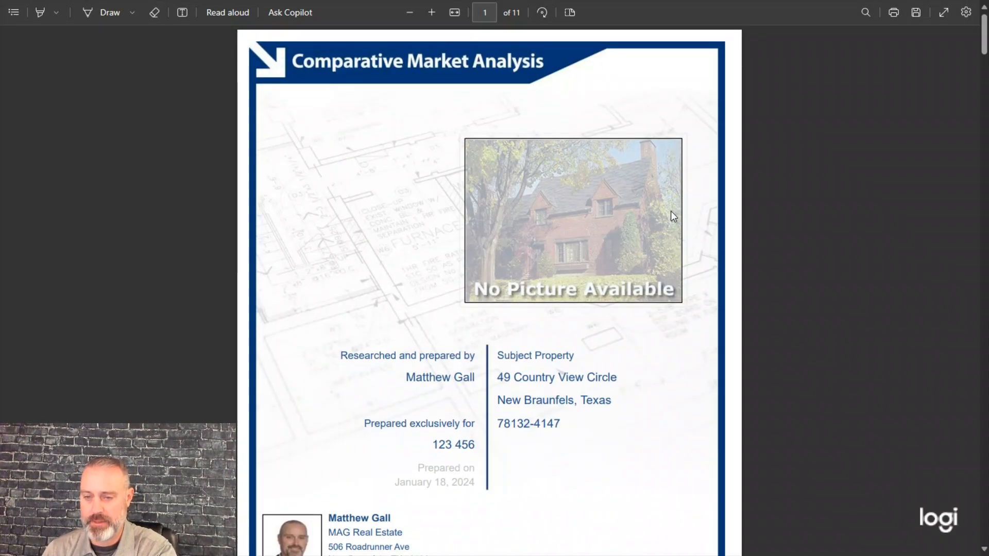
{"action": "scroll", "coordinate": [671, 212], "scroll_direction": "down", "scroll_amount": 2}
{"action": "scroll", "coordinate": [671, 212], "scroll_direction": "down", "scroll_amount": 1}
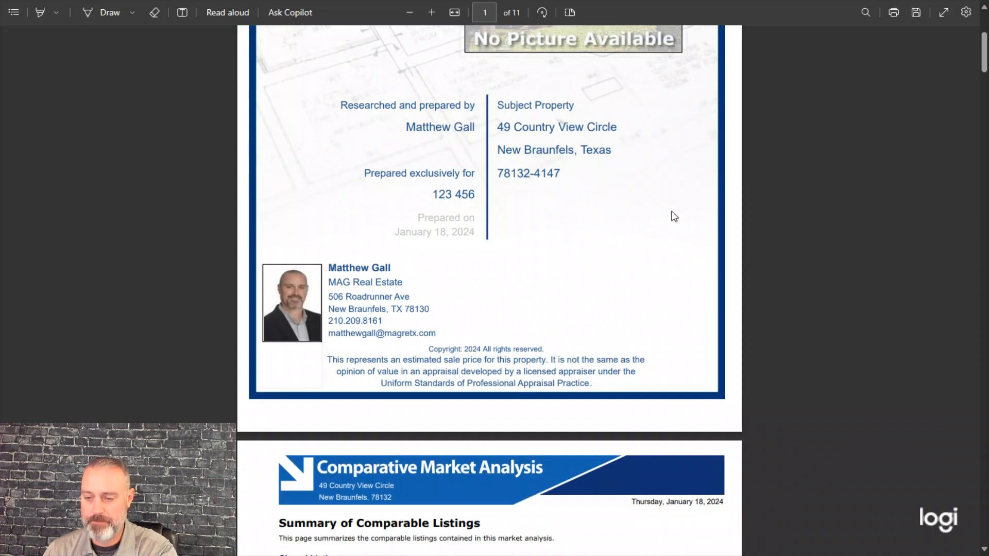
{"action": "scroll", "coordinate": [674, 216], "scroll_direction": "down", "scroll_amount": 4}
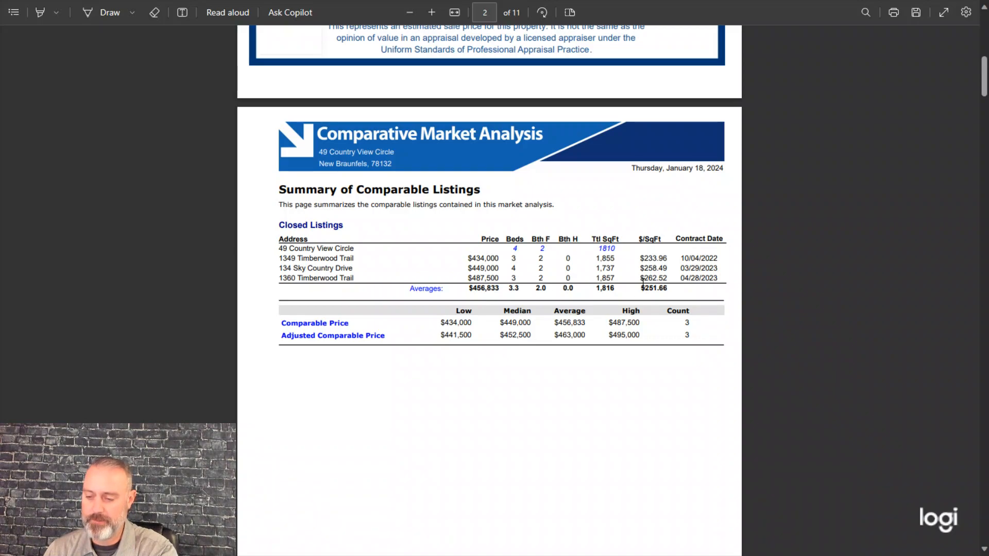
Examine the report's price adjustments, minimums and maximums, days on market, and list and sale price pages
{"action": "scroll", "coordinate": [642, 282], "scroll_direction": "down", "scroll_amount": 10}
{"action": "scroll", "coordinate": [629, 283], "scroll_direction": "down", "scroll_amount": 1}
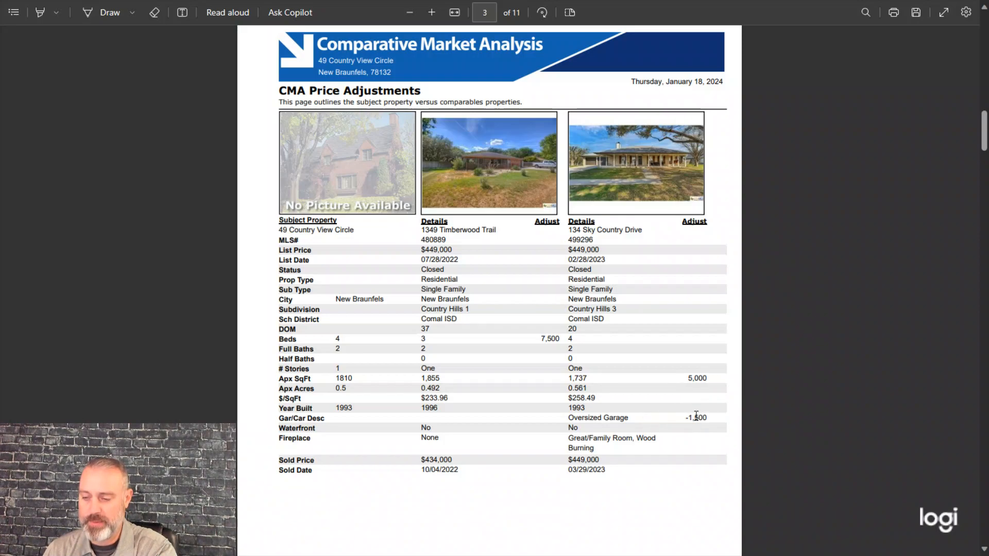
{"action": "scroll", "coordinate": [679, 407], "scroll_direction": "down", "scroll_amount": 10}
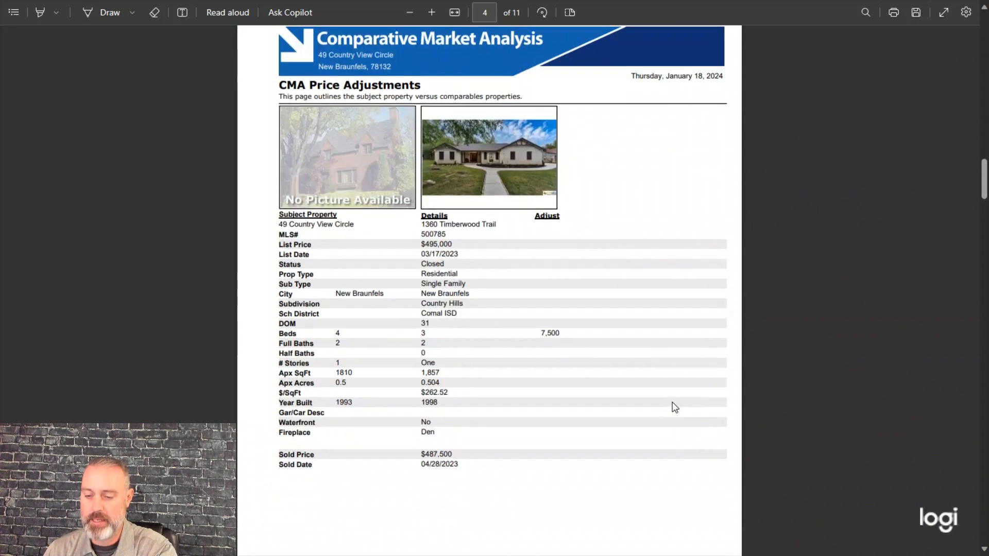
{"action": "scroll", "coordinate": [675, 407], "scroll_direction": "down", "scroll_amount": 2}
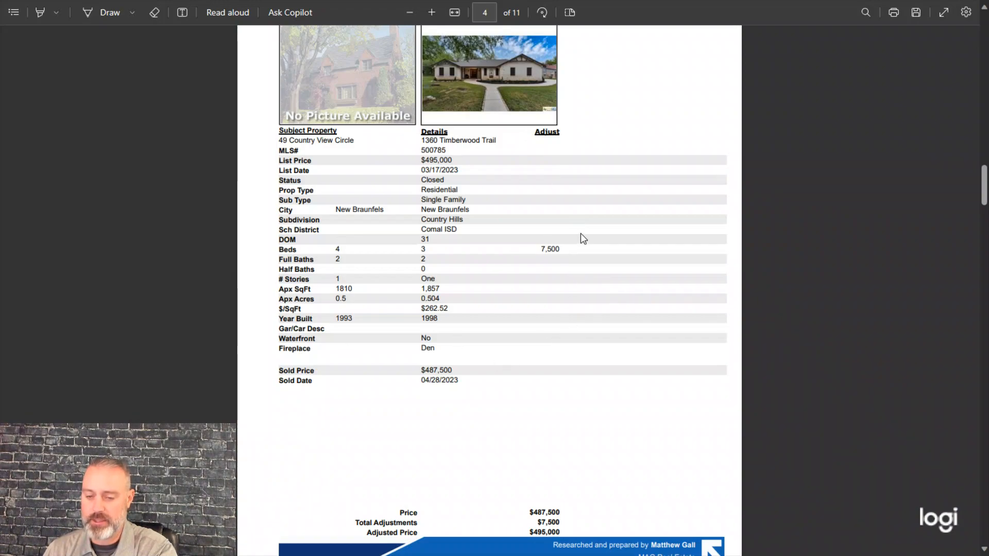
{"action": "scroll", "coordinate": [664, 323], "scroll_direction": "down", "scroll_amount": 6}
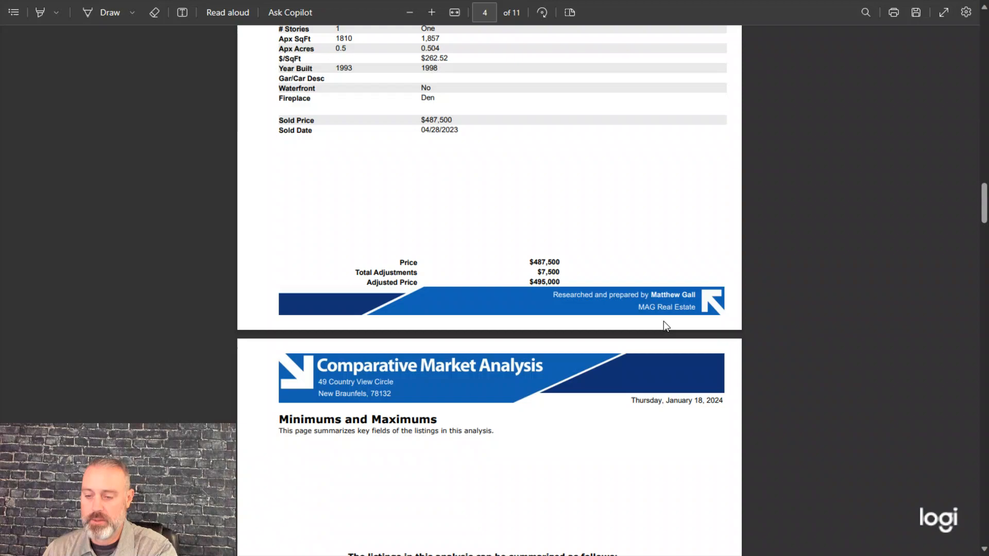
{"action": "scroll", "coordinate": [663, 325], "scroll_direction": "down", "scroll_amount": 8}
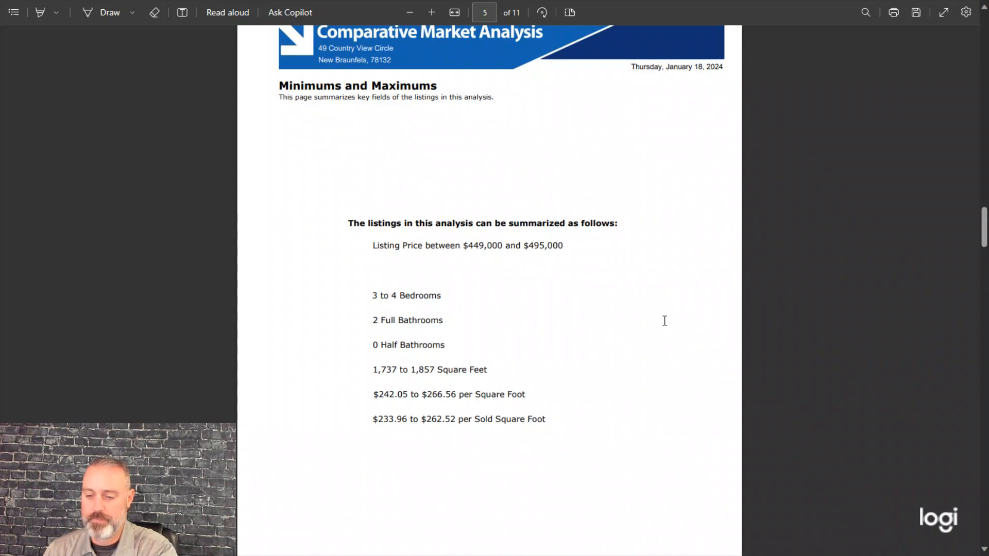
{"action": "scroll", "coordinate": [664, 320], "scroll_direction": "down", "scroll_amount": 2}
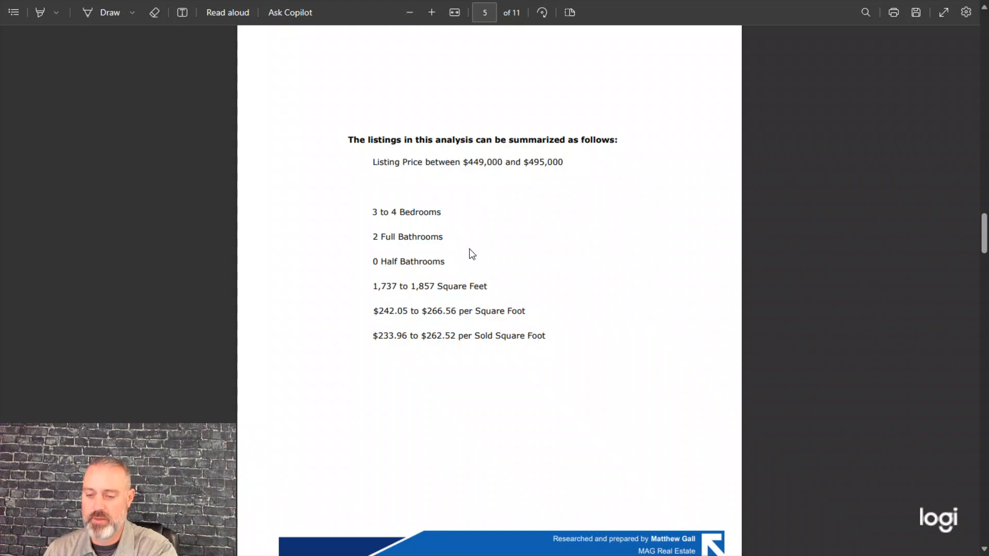
{"action": "scroll", "coordinate": [629, 292], "scroll_direction": "down", "scroll_amount": 14}
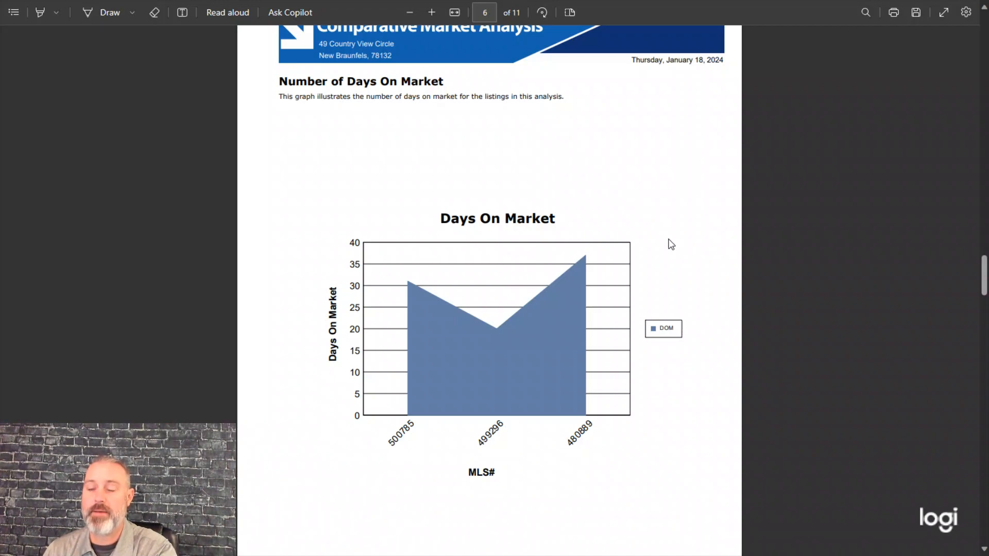
{"action": "scroll", "coordinate": [671, 244], "scroll_direction": "down", "scroll_amount": 5}
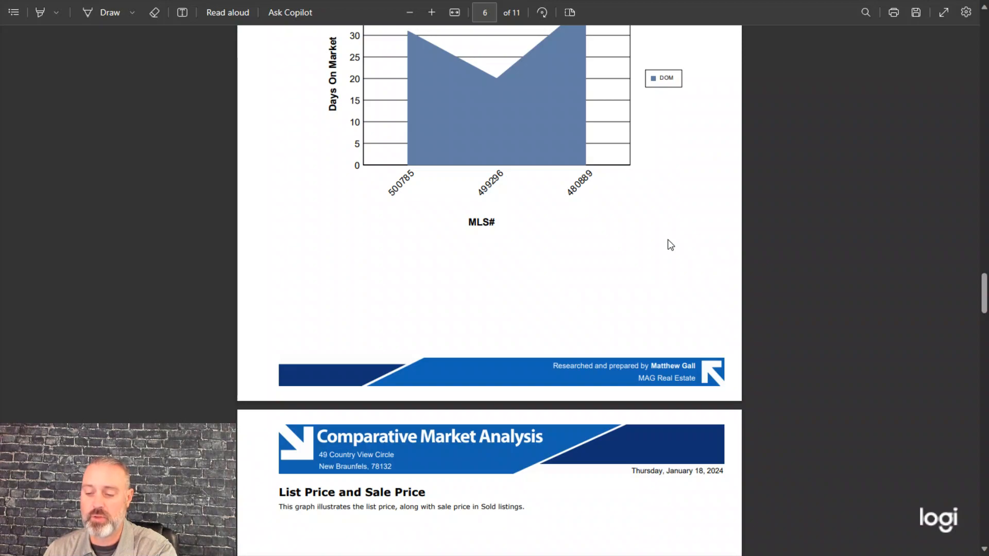
{"action": "scroll", "coordinate": [670, 244], "scroll_direction": "down", "scroll_amount": 6}
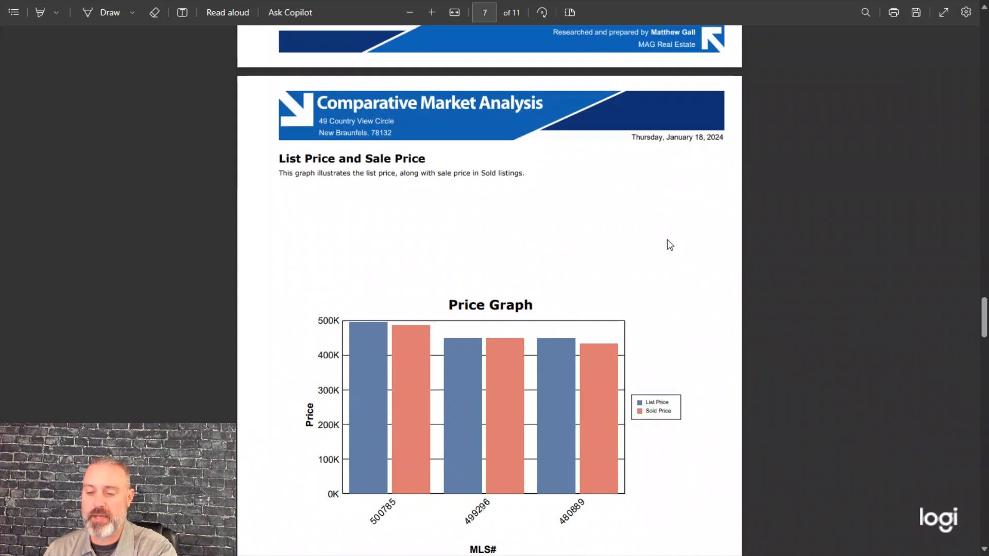